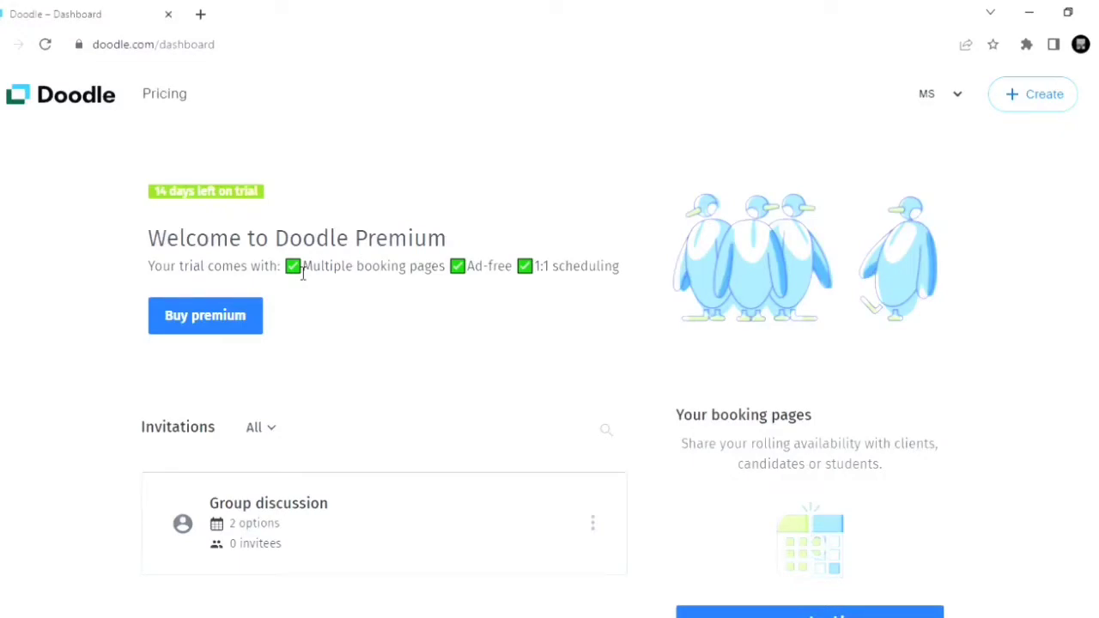
# Step: Open the pricing page and review the prices and included features of the Pro, Team and Enterprise plans
pyautogui.click(176, 101)
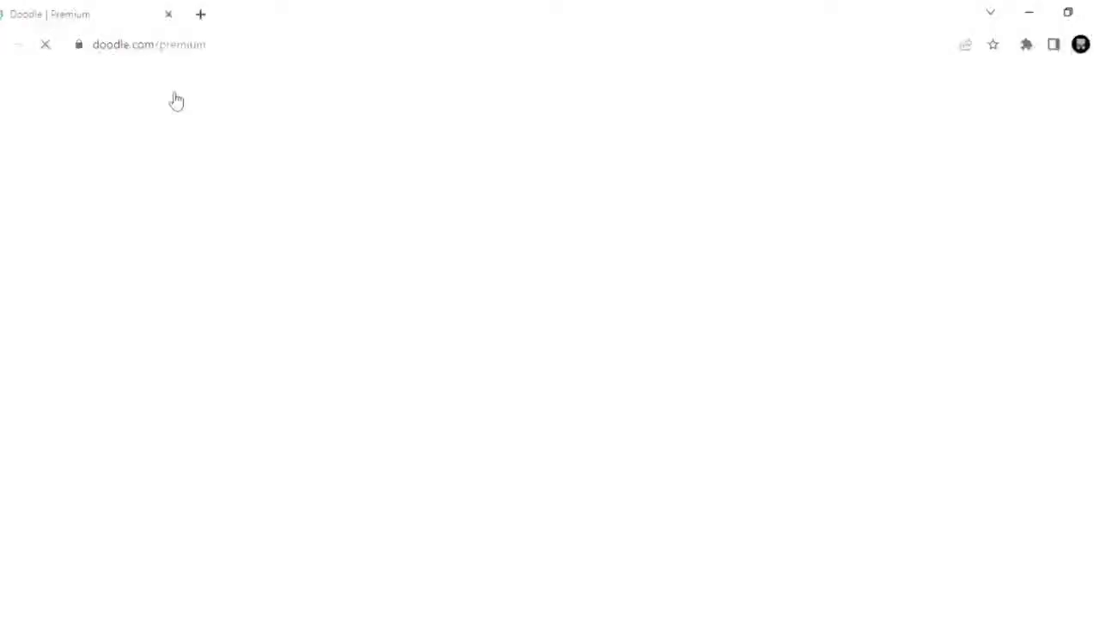
pyautogui.scroll(-1, 207, 232)
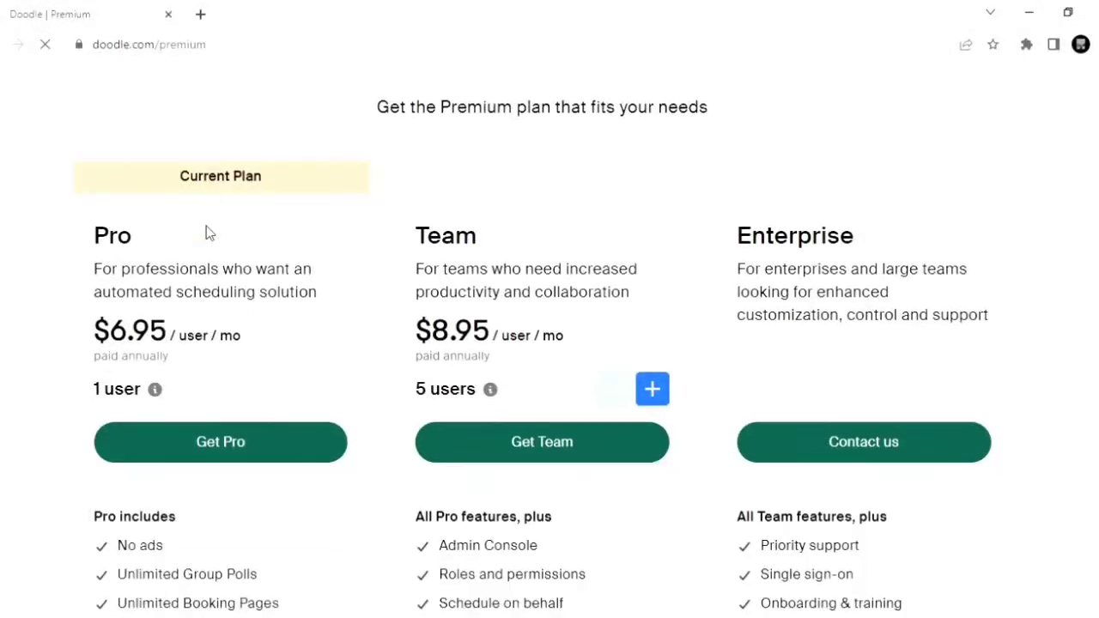
pyautogui.scroll(-1, 206, 233)
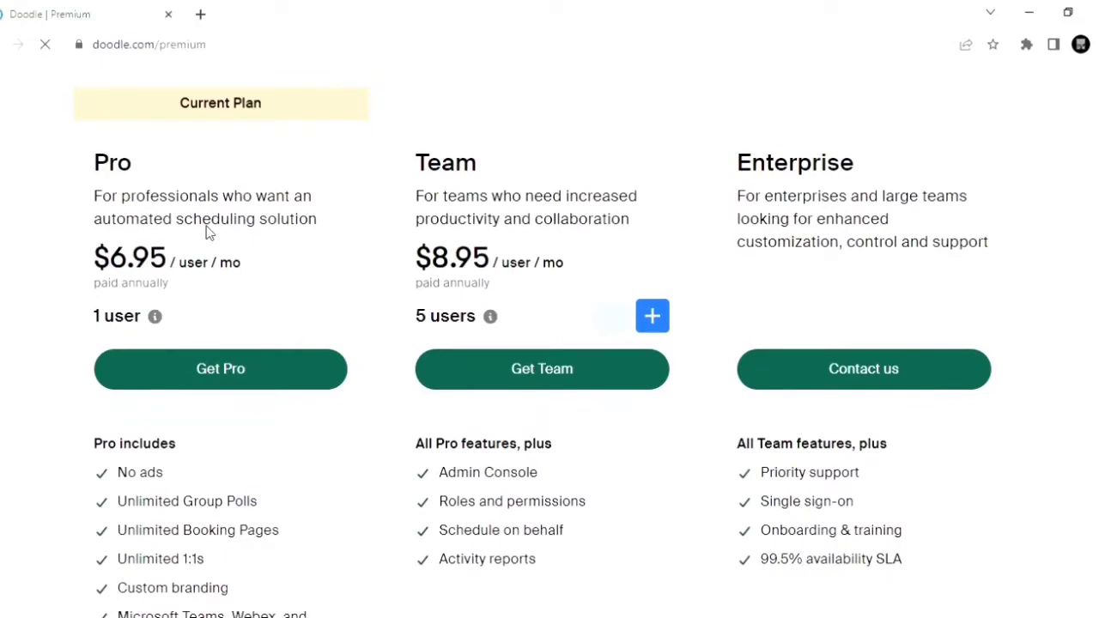
pyautogui.scroll(-1, 207, 233)
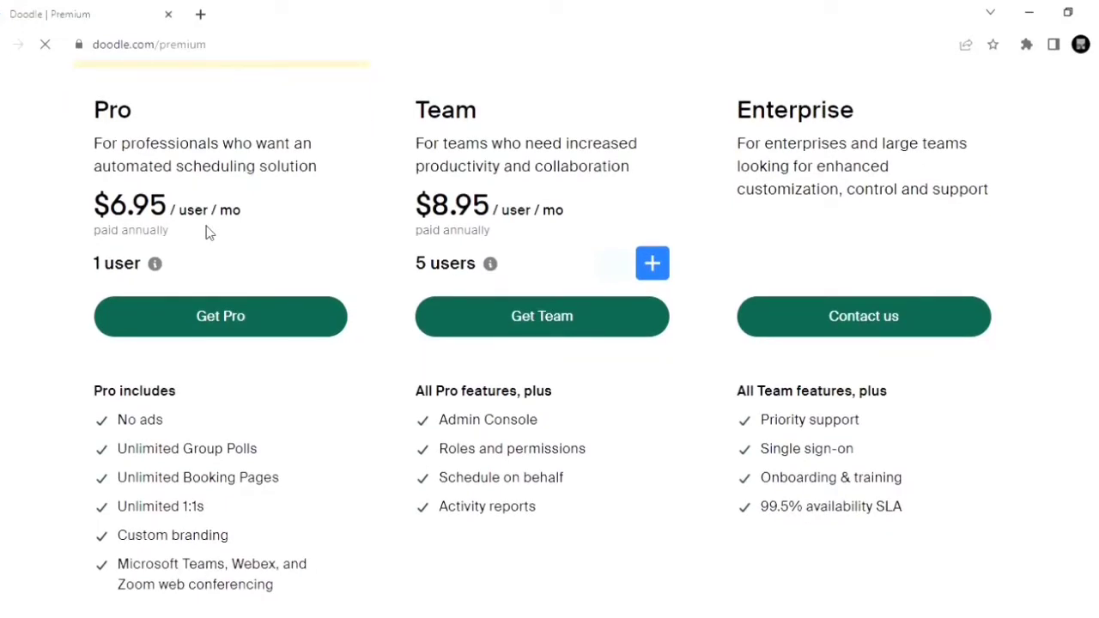
pyautogui.scroll(-3, 207, 233)
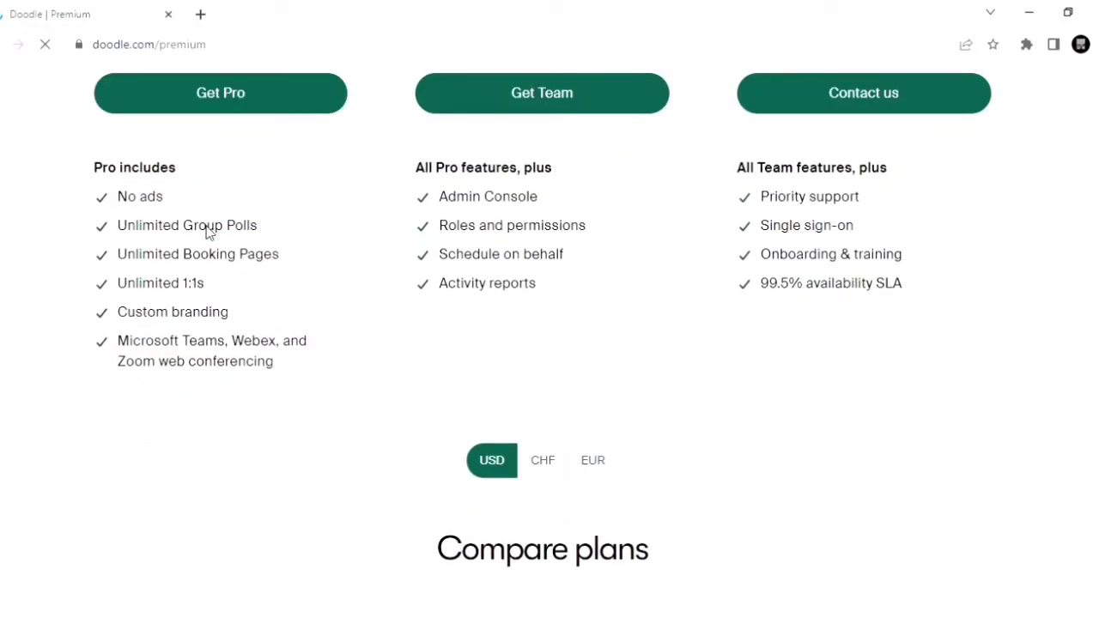
pyautogui.scroll(-1, 208, 233)
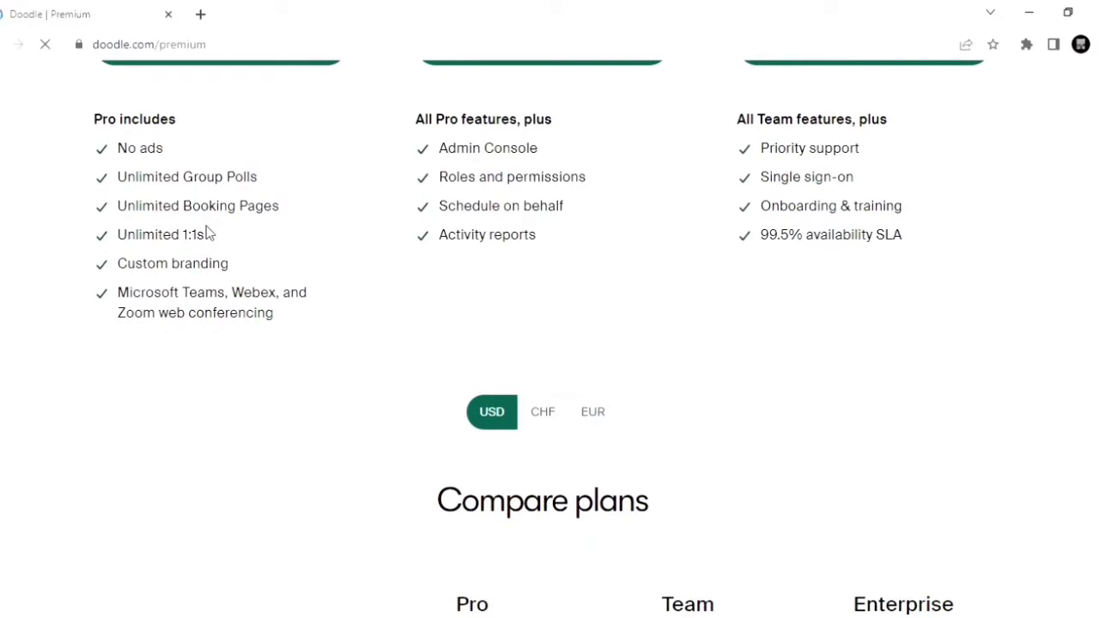
pyautogui.scroll(-3, 207, 233)
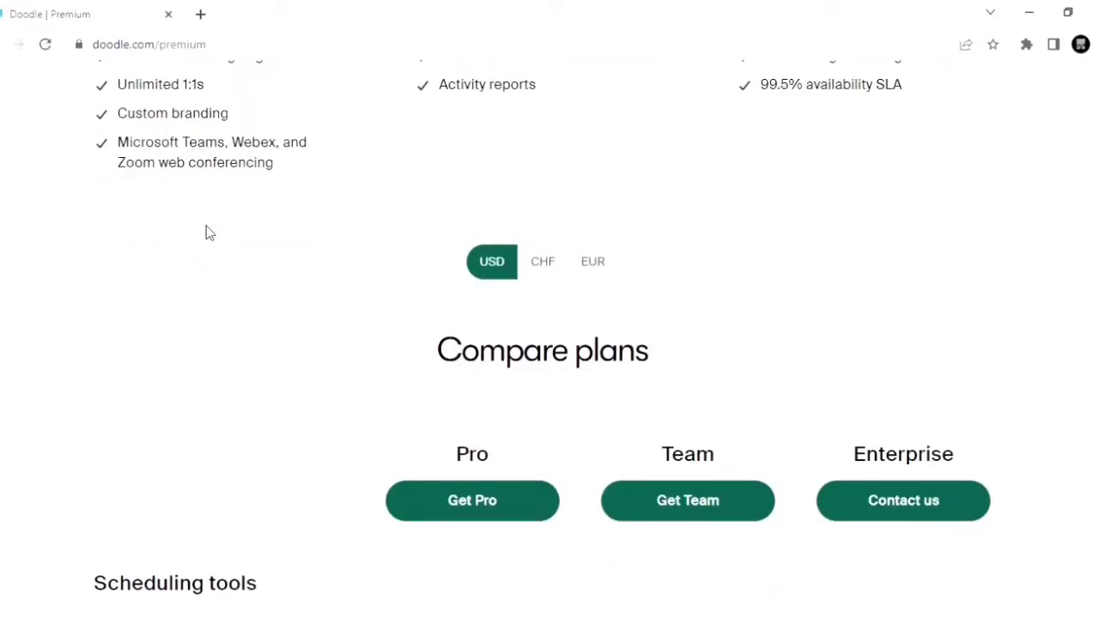
pyautogui.scroll(-1, 206, 233)
pyautogui.scroll(1, 210, 234)
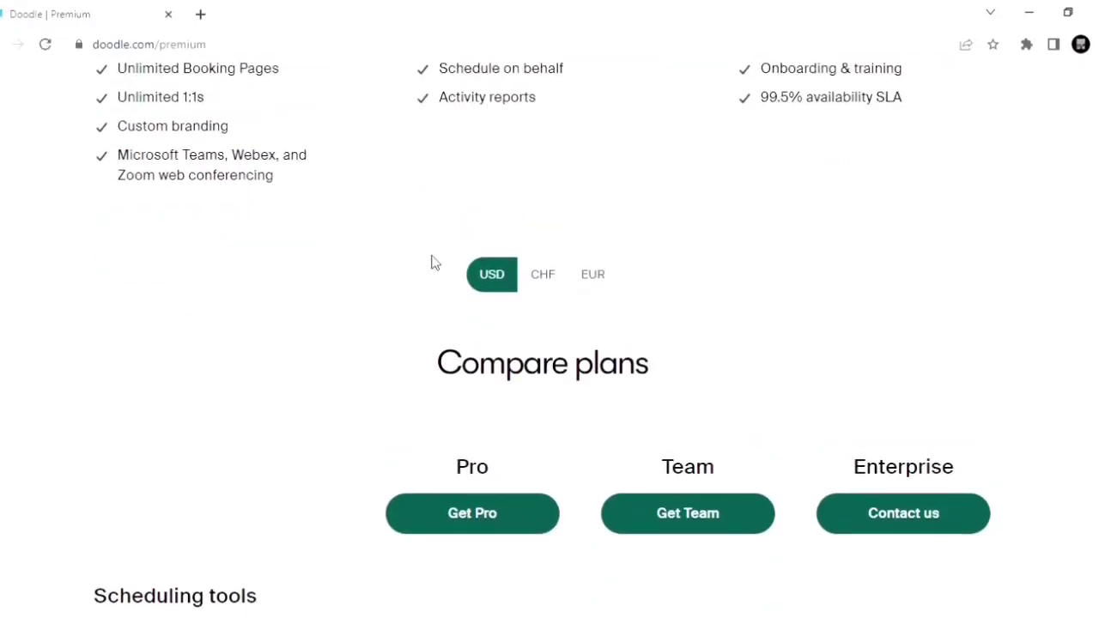
pyautogui.scroll(10, 424, 261)
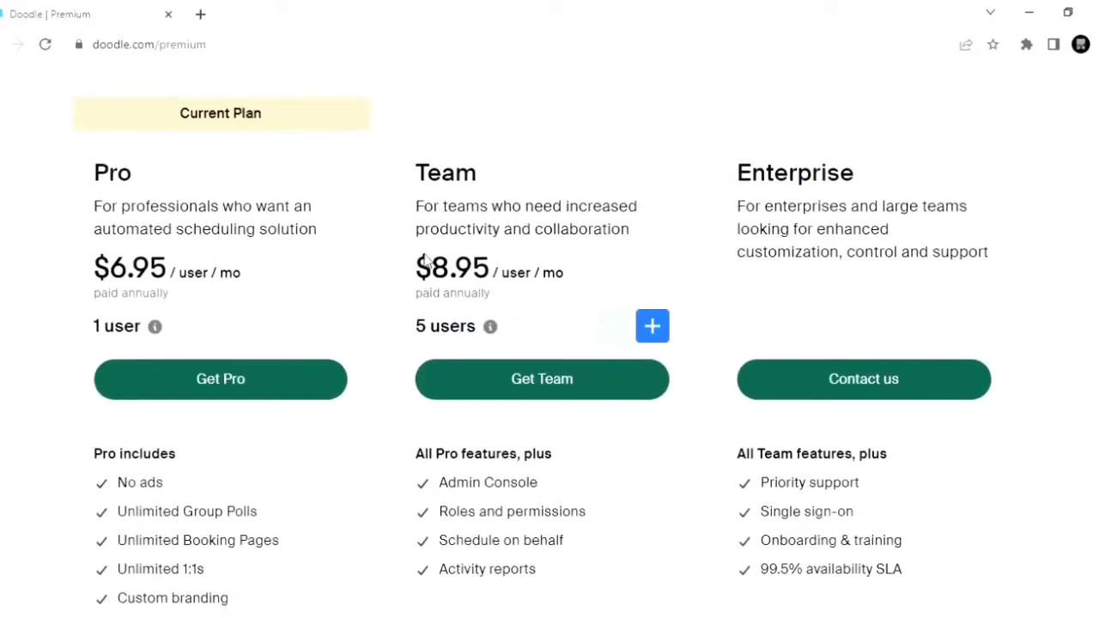
pyautogui.scroll(-5, 341, 337)
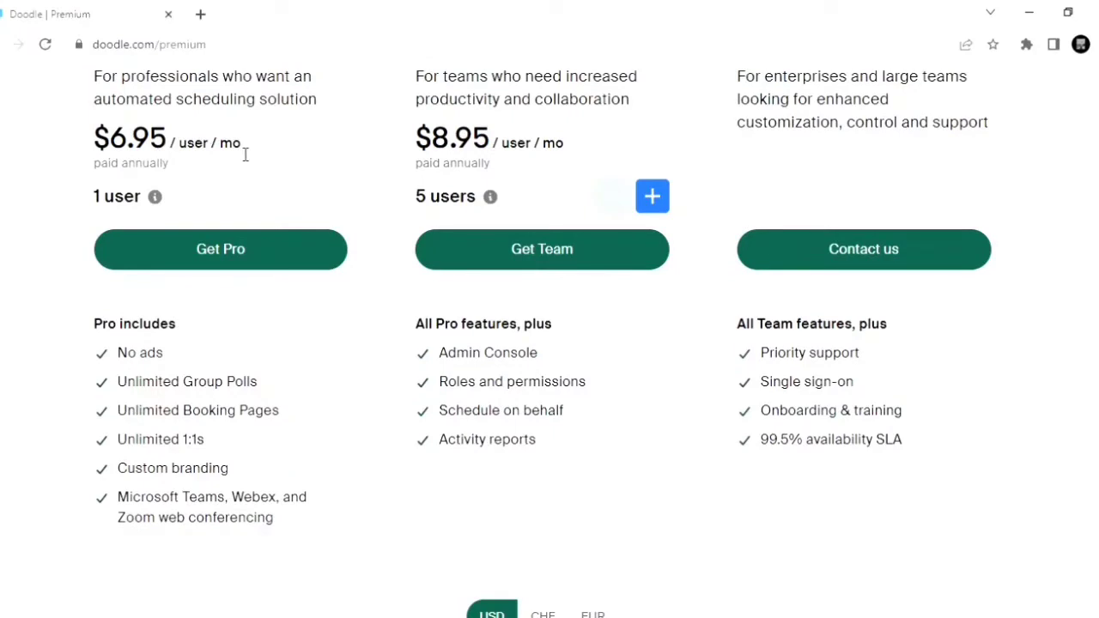
pyautogui.scroll(1, 245, 154)
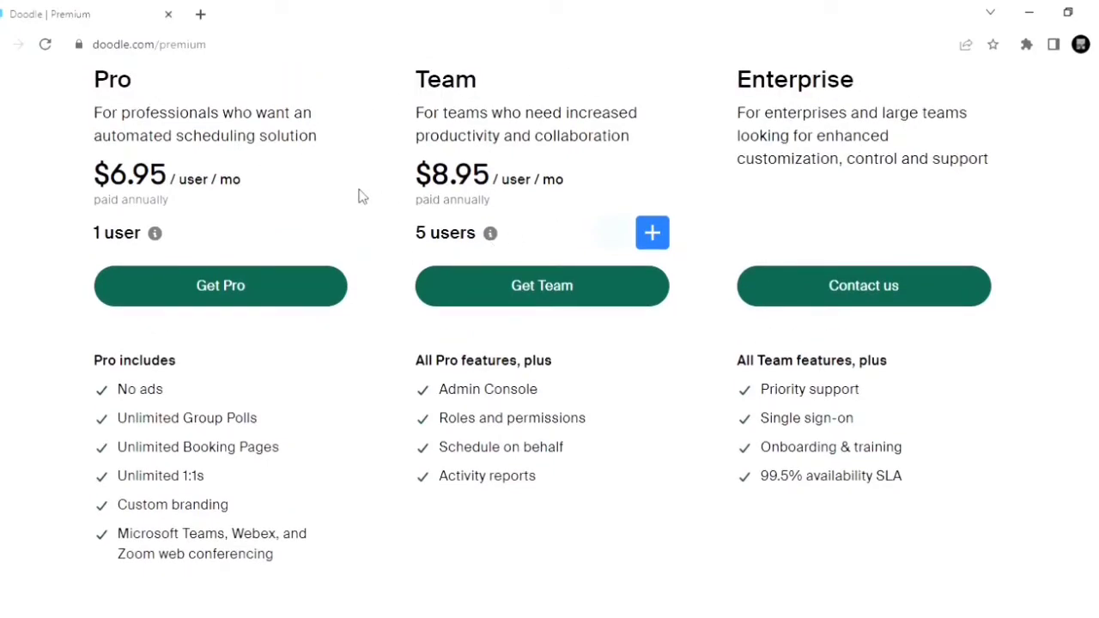
pyautogui.scroll(2, 203, 162)
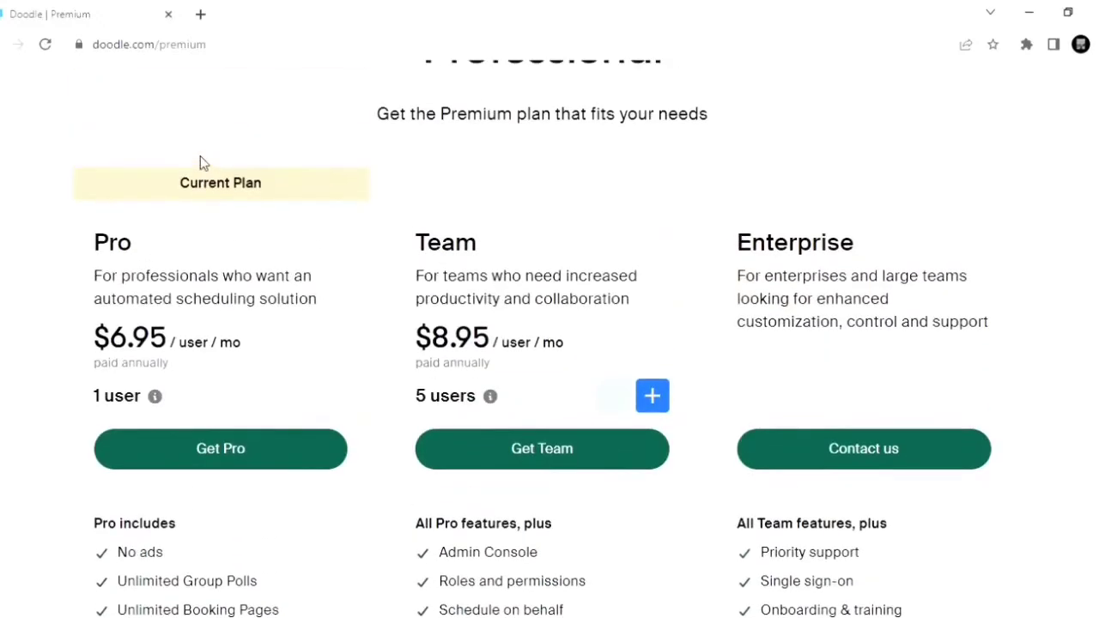
pyautogui.scroll(4, 200, 161)
# Step: Return to the dashboard and start creating a new group poll
pyautogui.click(69, 91)
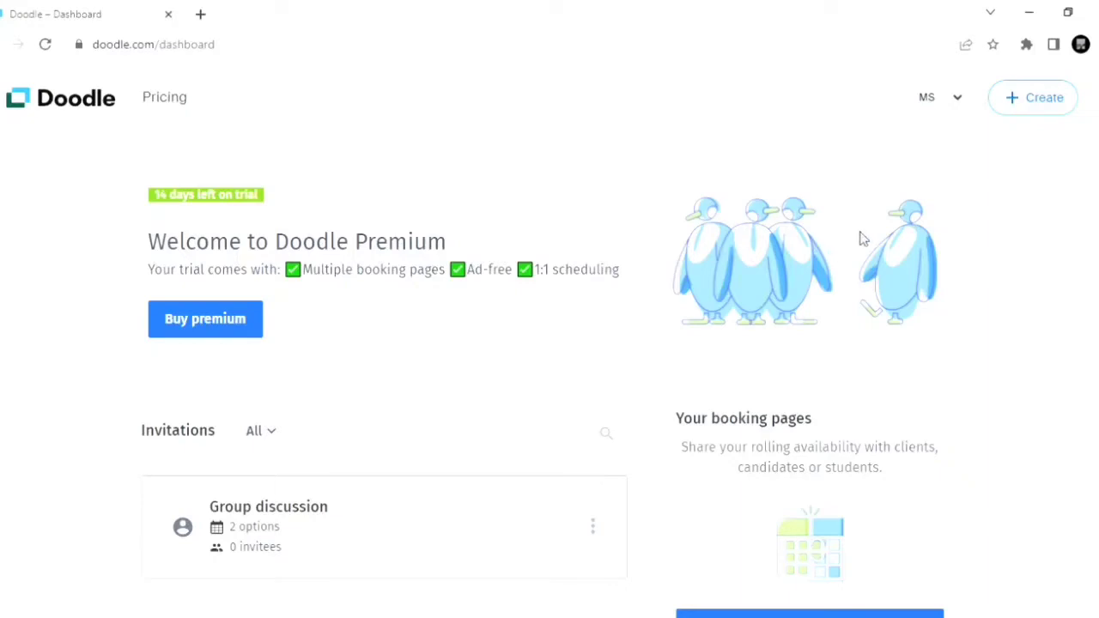
pyautogui.click(1035, 114)
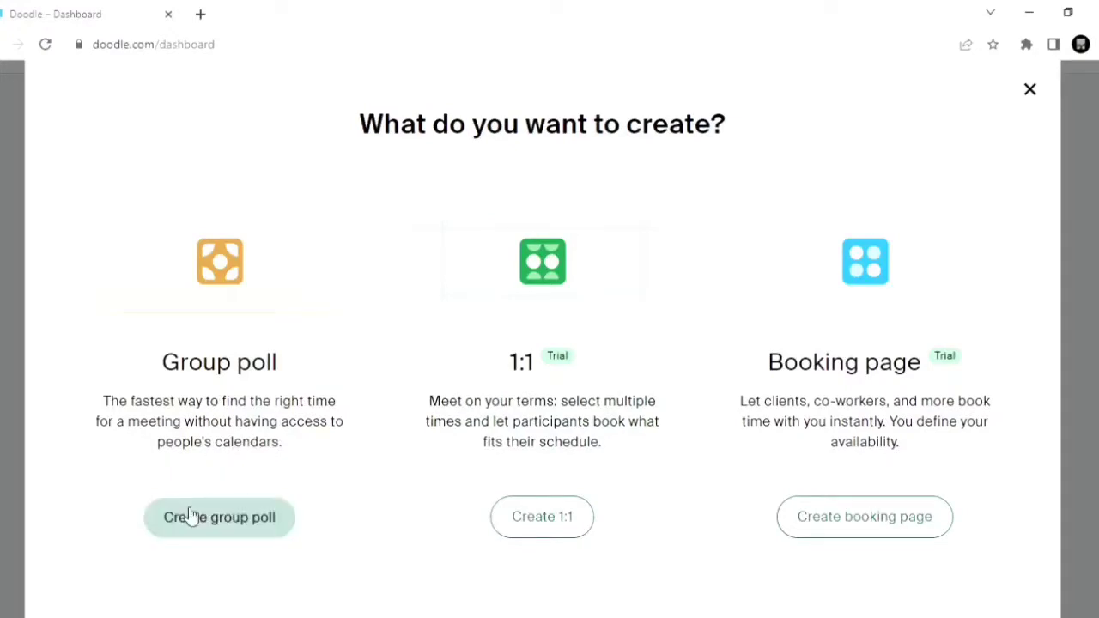
pyautogui.click(241, 519)
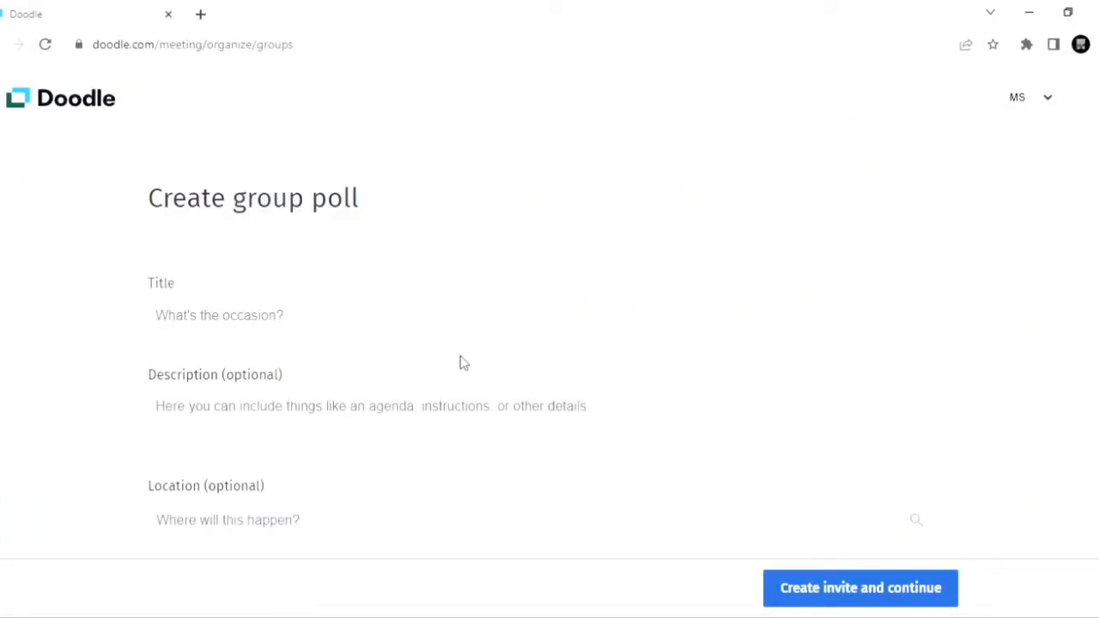
# Step: Title the group poll "Group call"
pyautogui.click(345, 326)
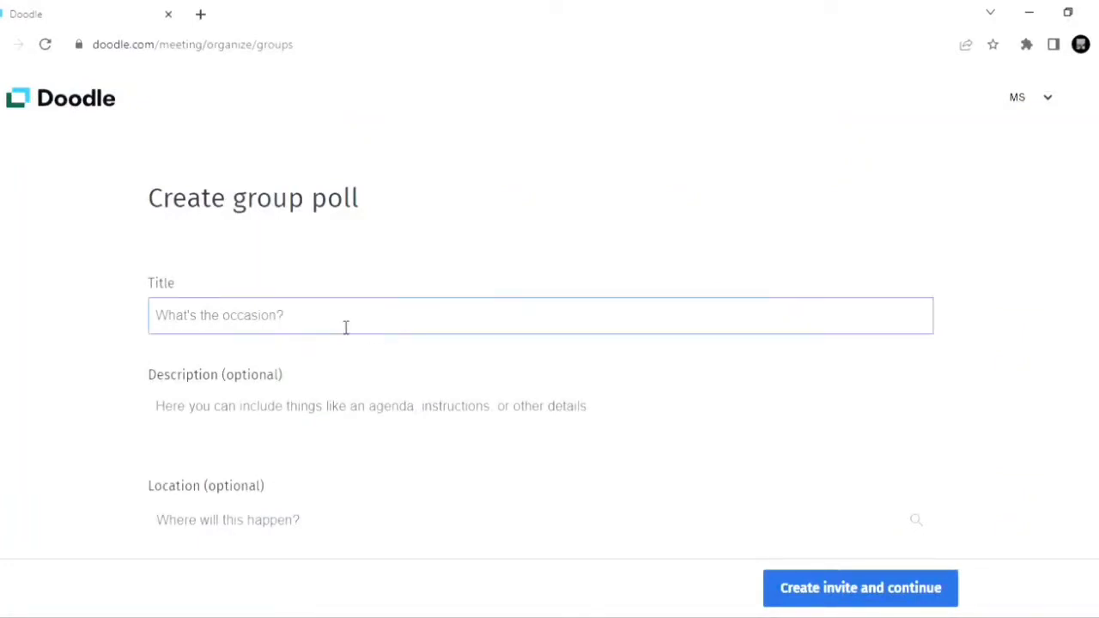
pyautogui.scroll(-1, 343, 326)
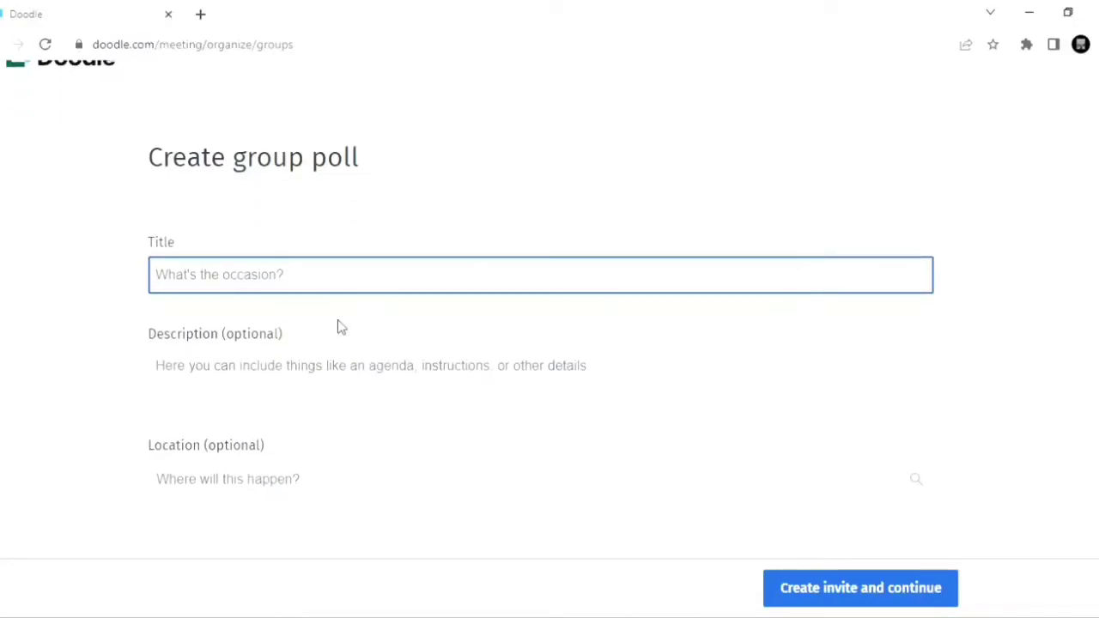
pyautogui.write('G')
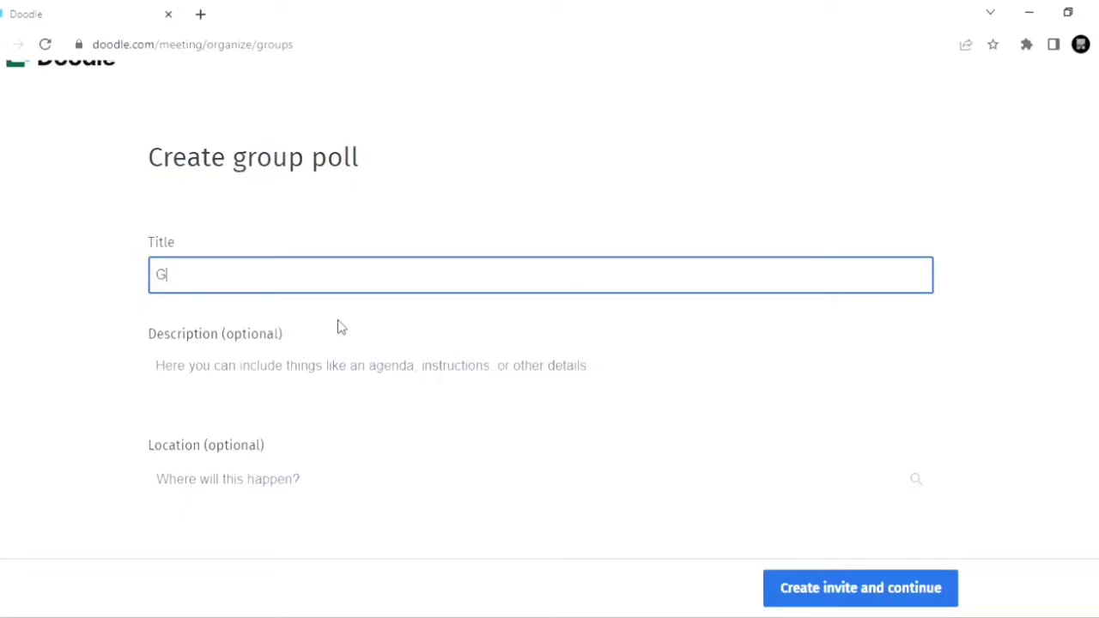
pyautogui.write('roup call')
# Step: Enter "Please be on time" as the description of the group poll
pyautogui.scroll(-2, 337, 324)
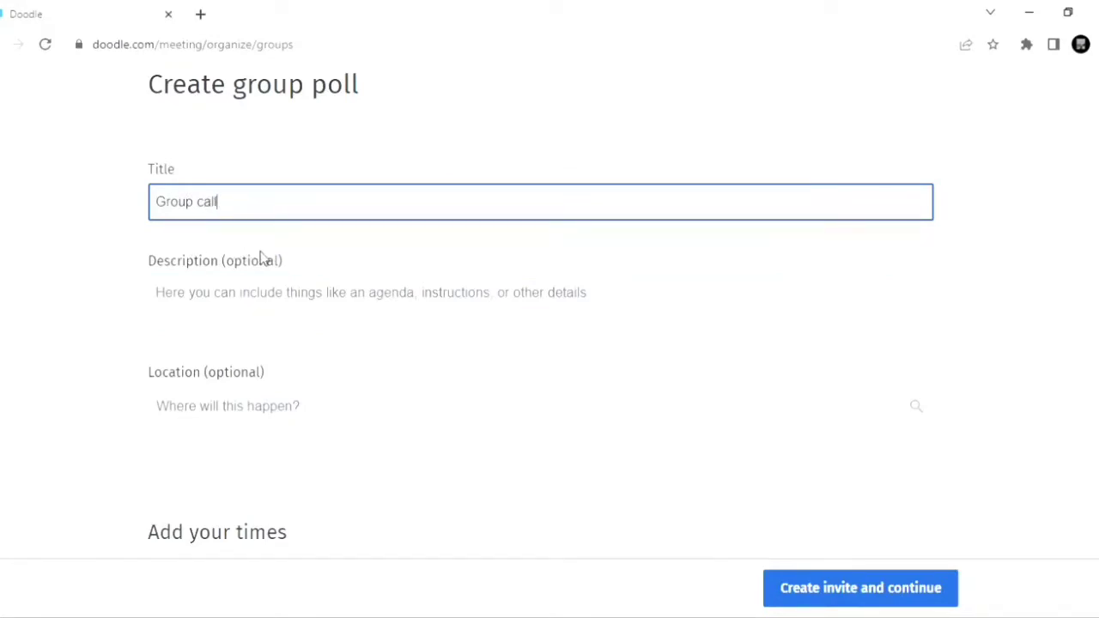
pyautogui.scroll(-1, 246, 289)
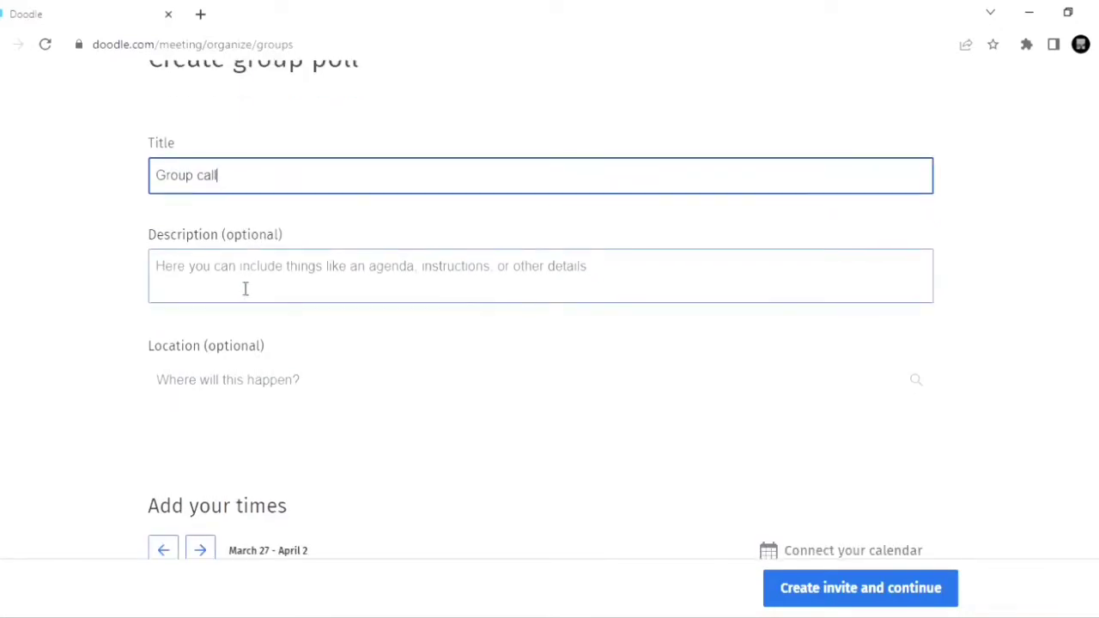
pyautogui.click(202, 285)
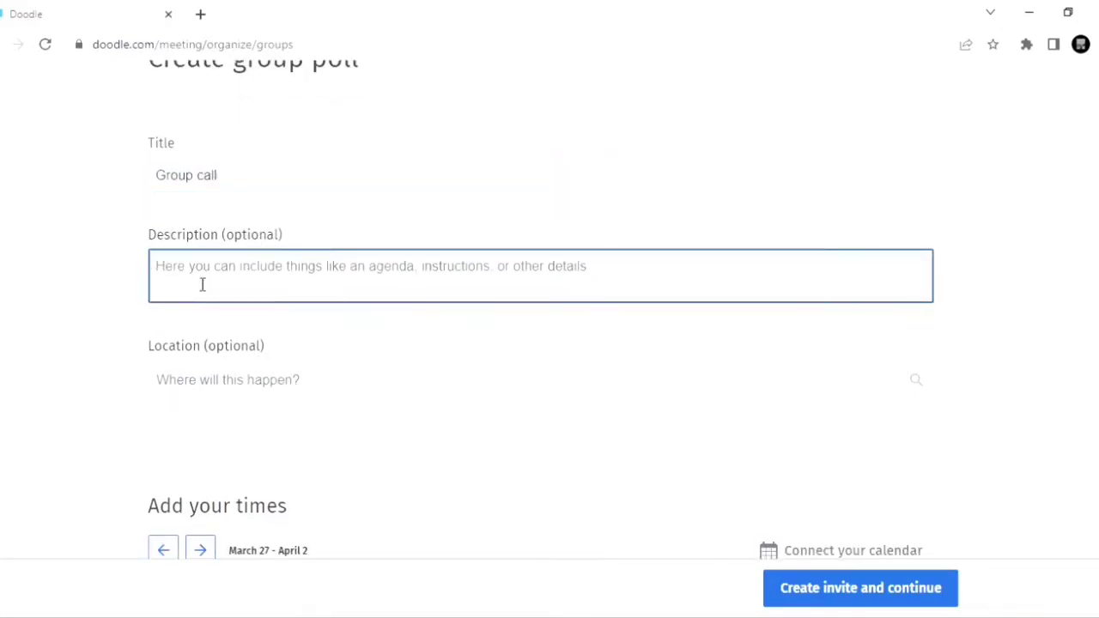
pyautogui.write('Please ')
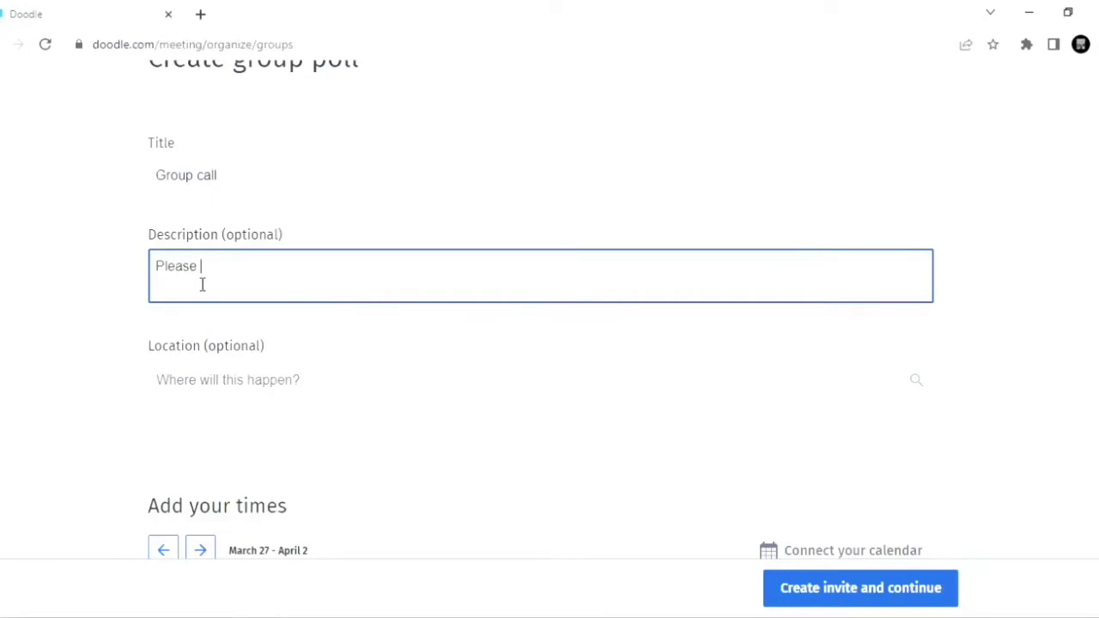
pyautogui.write('be on time')
# Step: Add a 9–10 AM time slot on Friday, April 1, and extend it to end at 11 AM
pyautogui.scroll(-1, 201, 283)
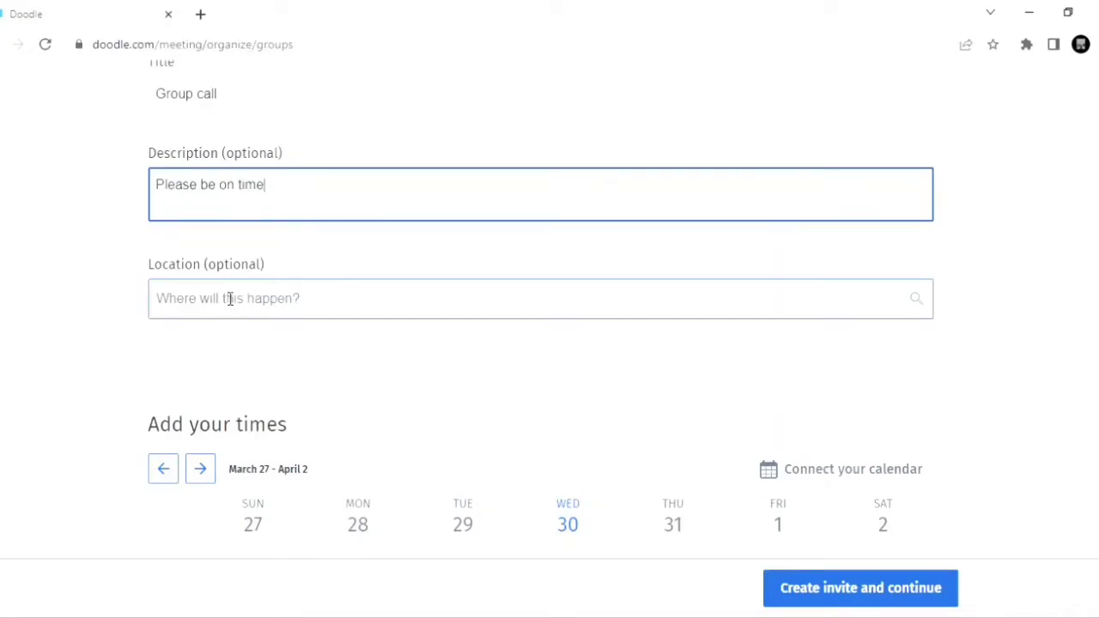
pyautogui.scroll(-1, 221, 297)
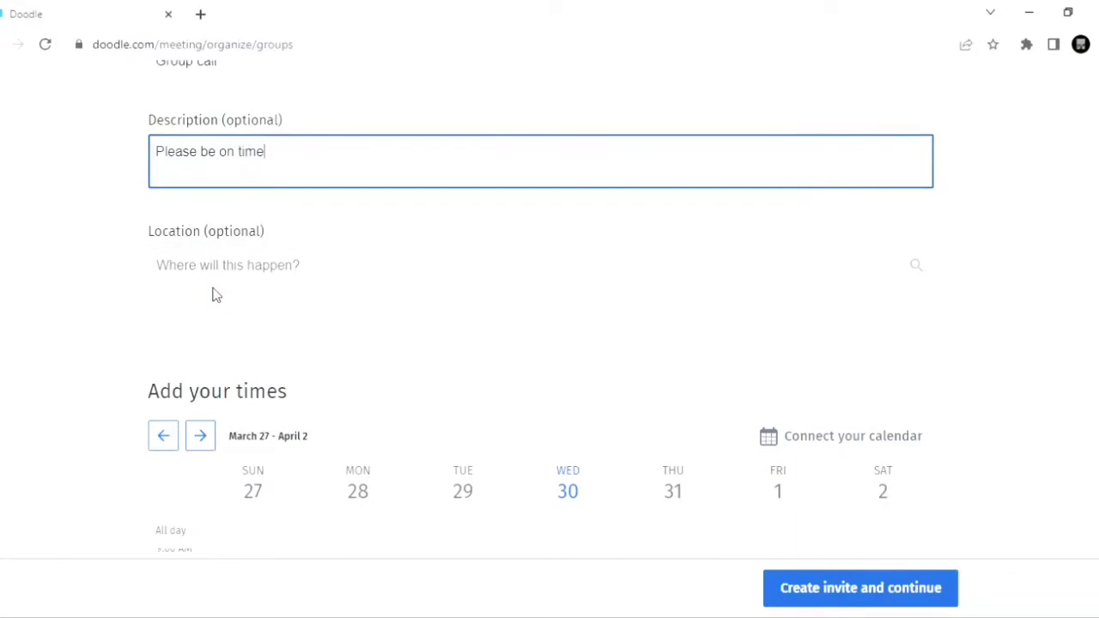
pyautogui.scroll(-1, 214, 295)
pyautogui.scroll(-2, 388, 322)
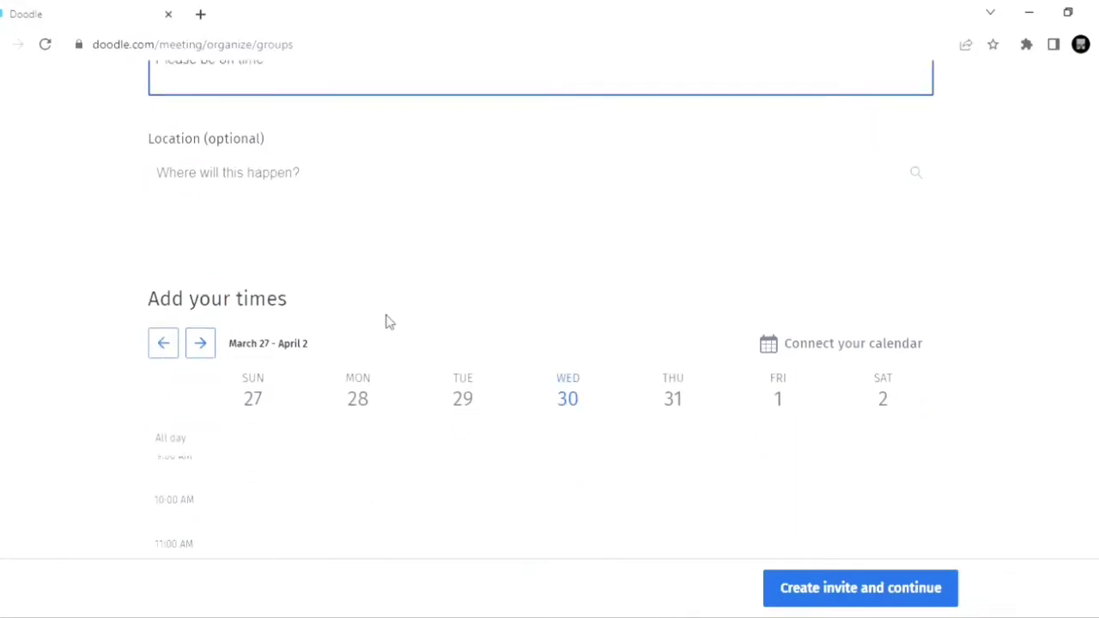
pyautogui.scroll(-3, 388, 322)
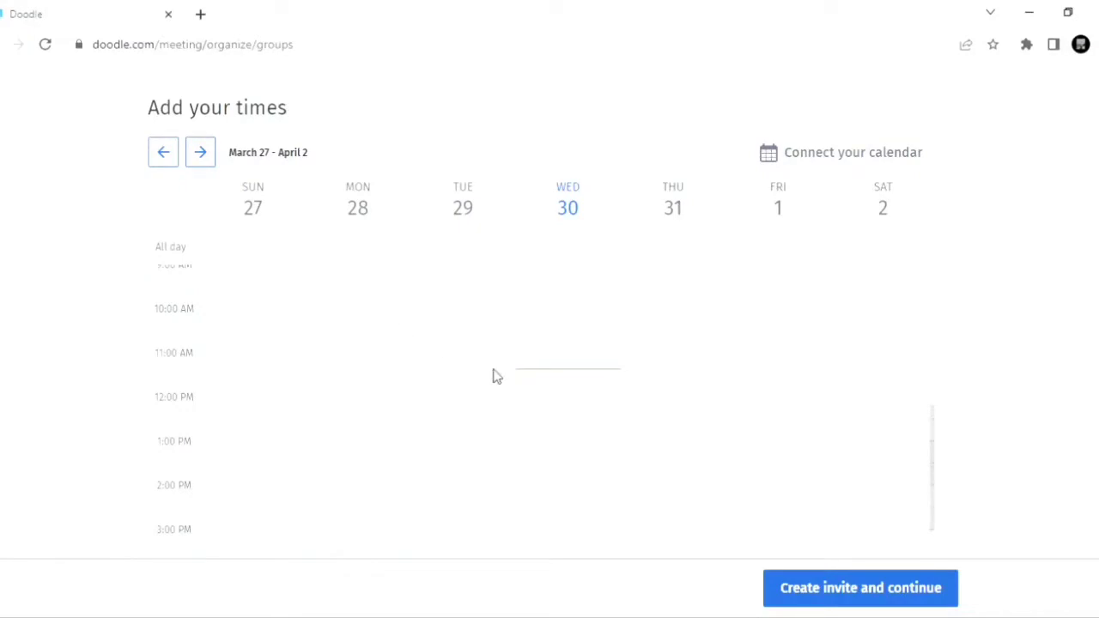
pyautogui.scroll(-1, 496, 376)
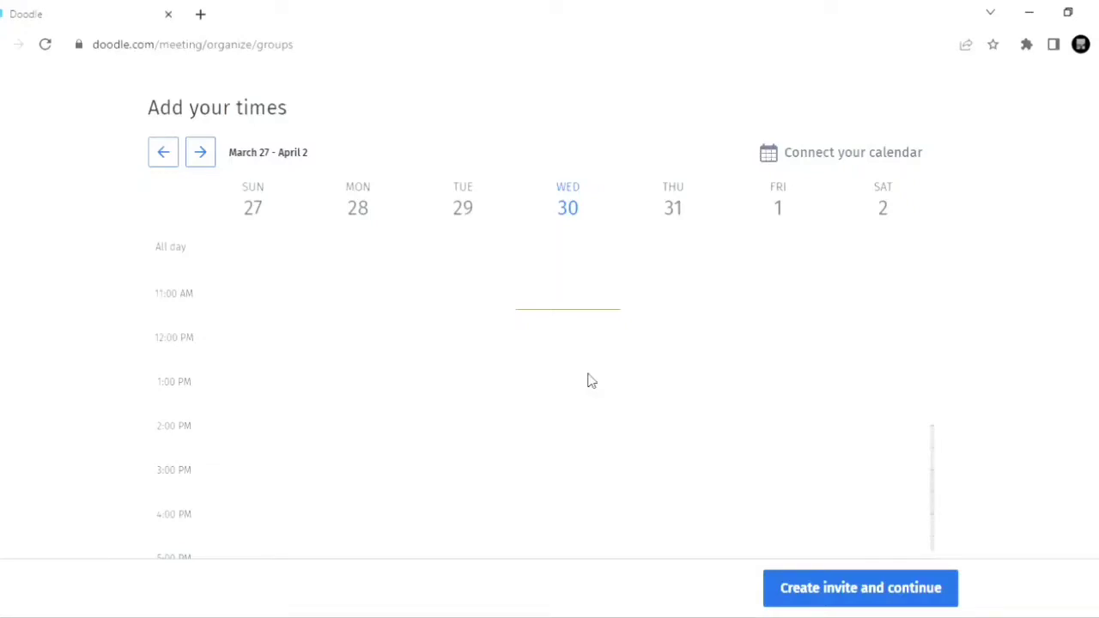
pyautogui.scroll(2, 697, 404)
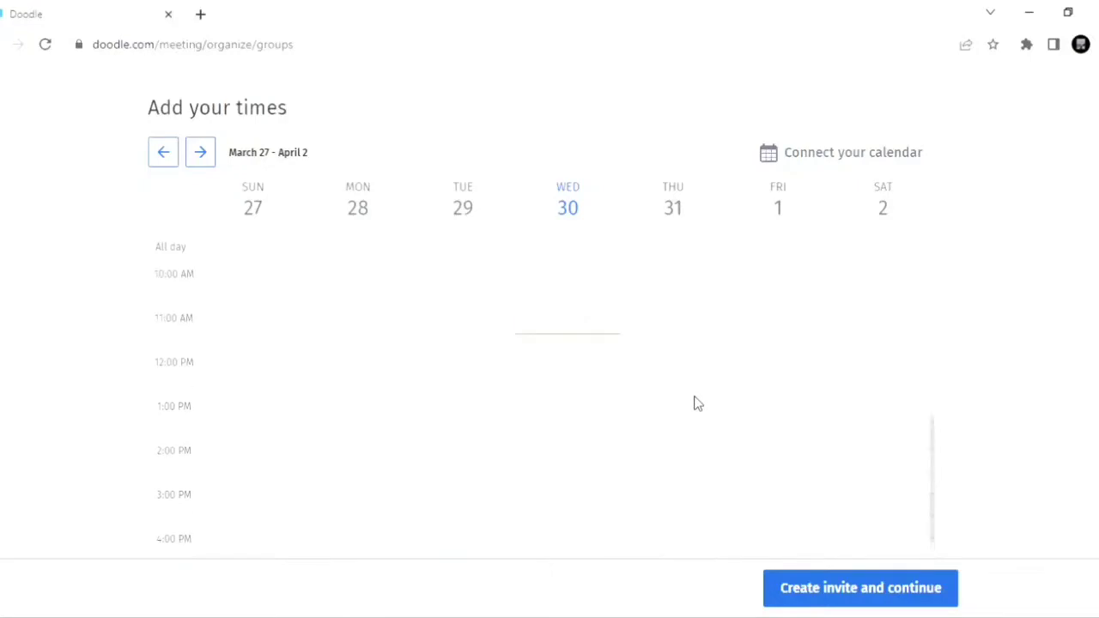
pyautogui.scroll(2, 698, 404)
pyautogui.scroll(-1, 700, 397)
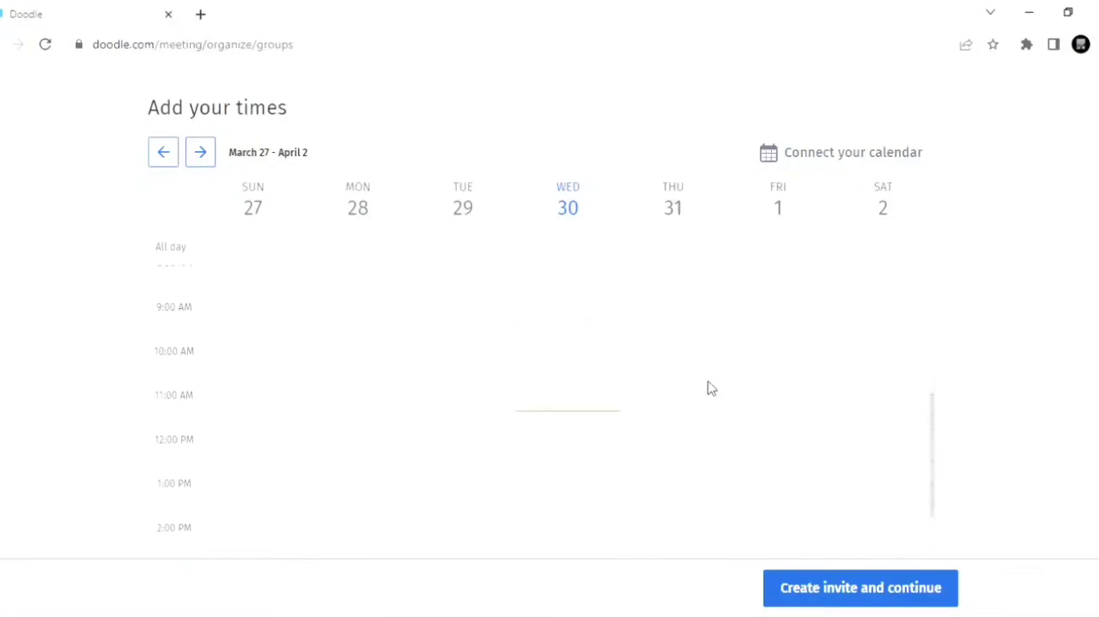
pyautogui.click(758, 315)
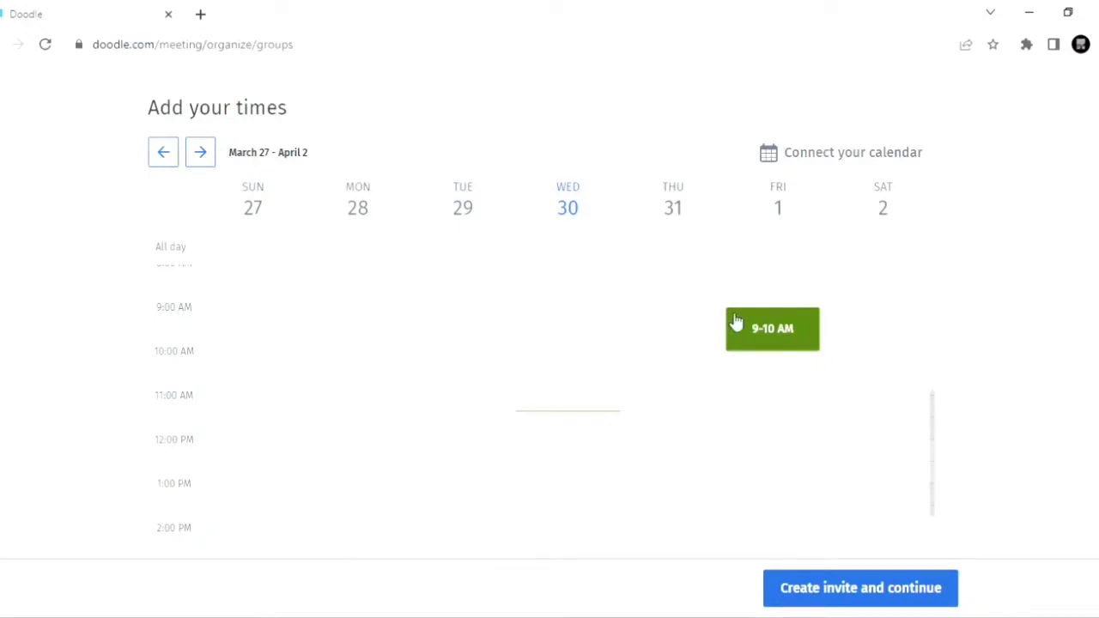
pyautogui.moveTo(778, 337)
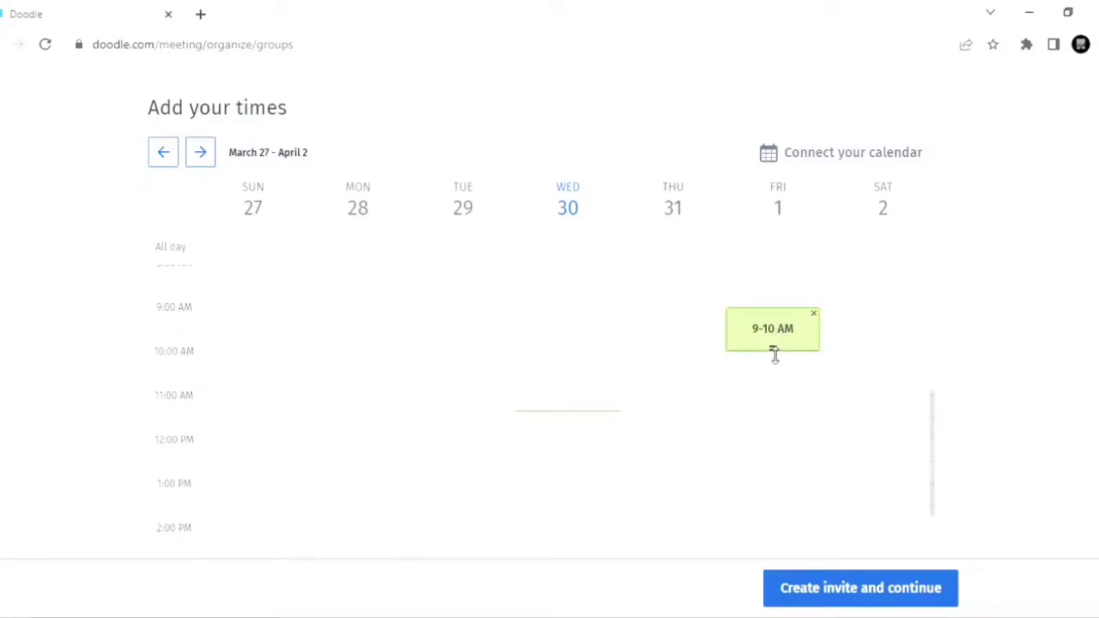
pyautogui.moveTo(777, 349); pyautogui.dragTo(775, 392)
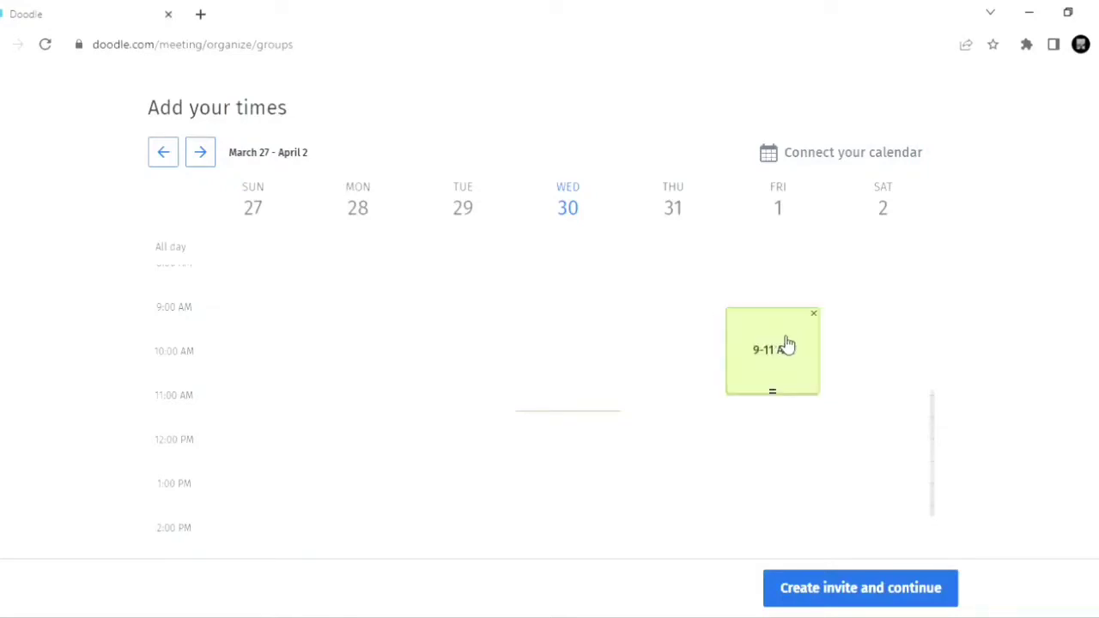
pyautogui.click(861, 344)
pyautogui.moveTo(768, 282); pyautogui.dragTo(759, 347)
# Step: Review the poll's optional settings without enabling any, and create the invite for the Friday, April 1, 9–11 AM slot
pyautogui.scroll(-1, 786, 361)
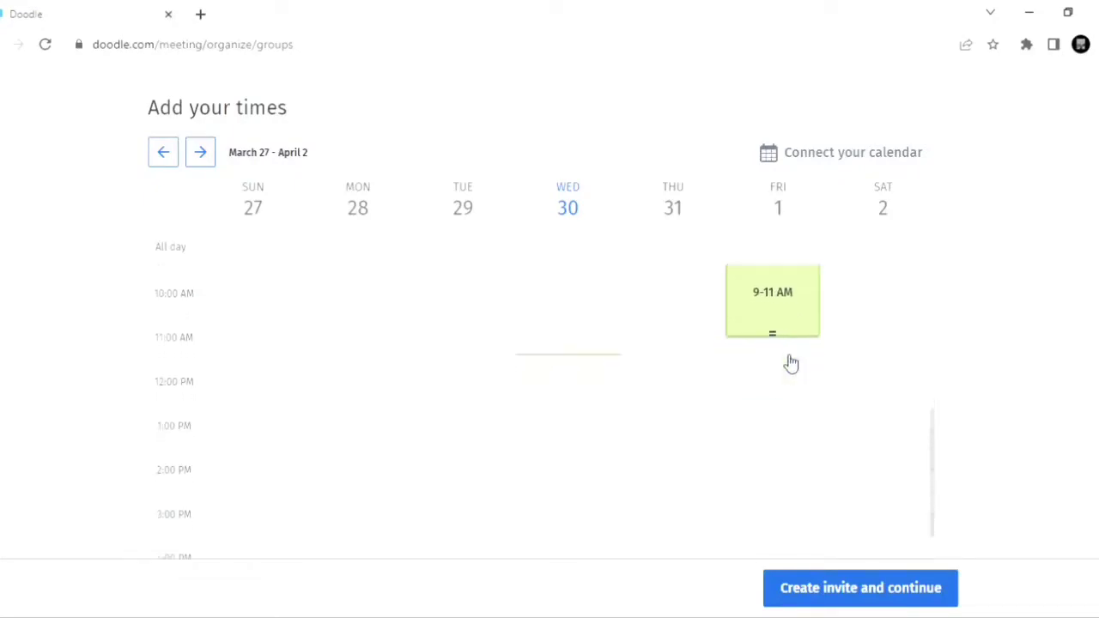
pyautogui.scroll(-7, 787, 361)
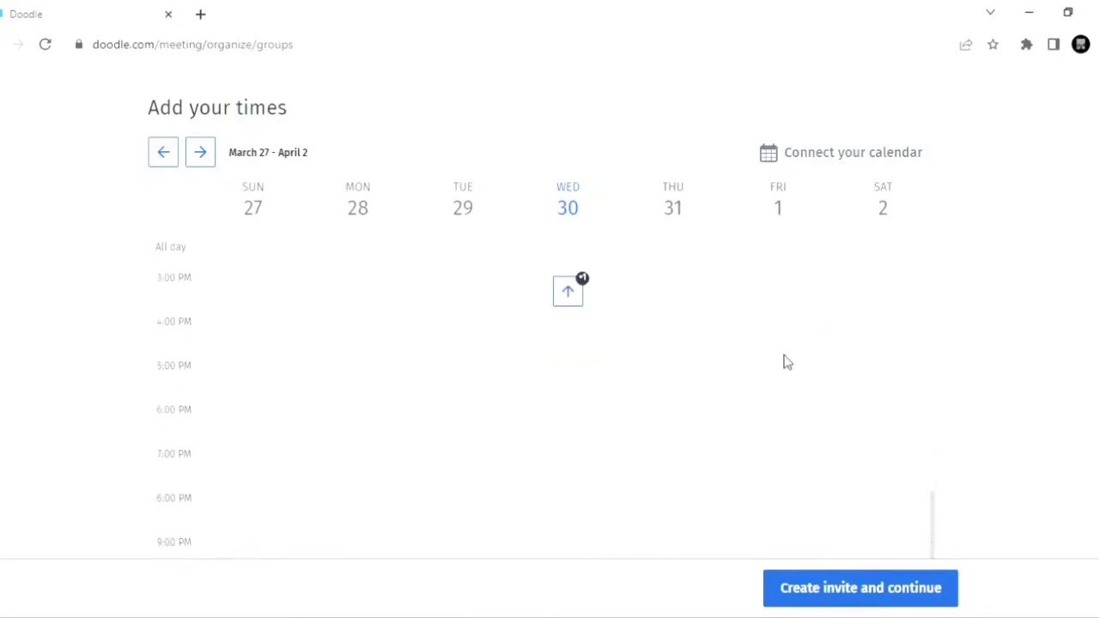
pyautogui.scroll(-3, 786, 362)
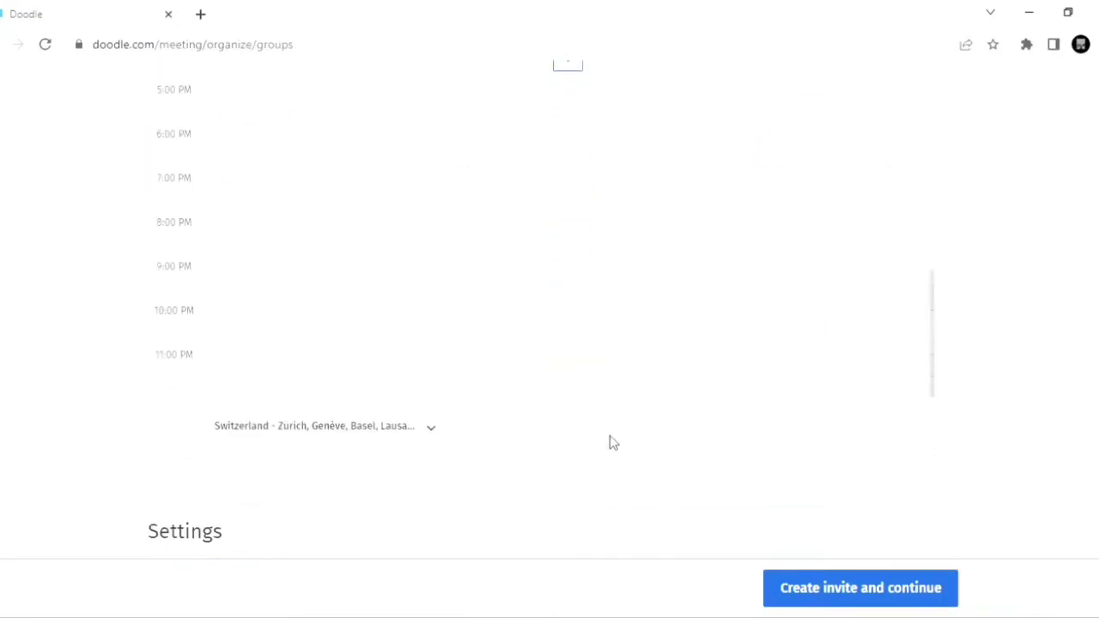
pyautogui.scroll(-5, 611, 441)
pyautogui.scroll(-1, 613, 442)
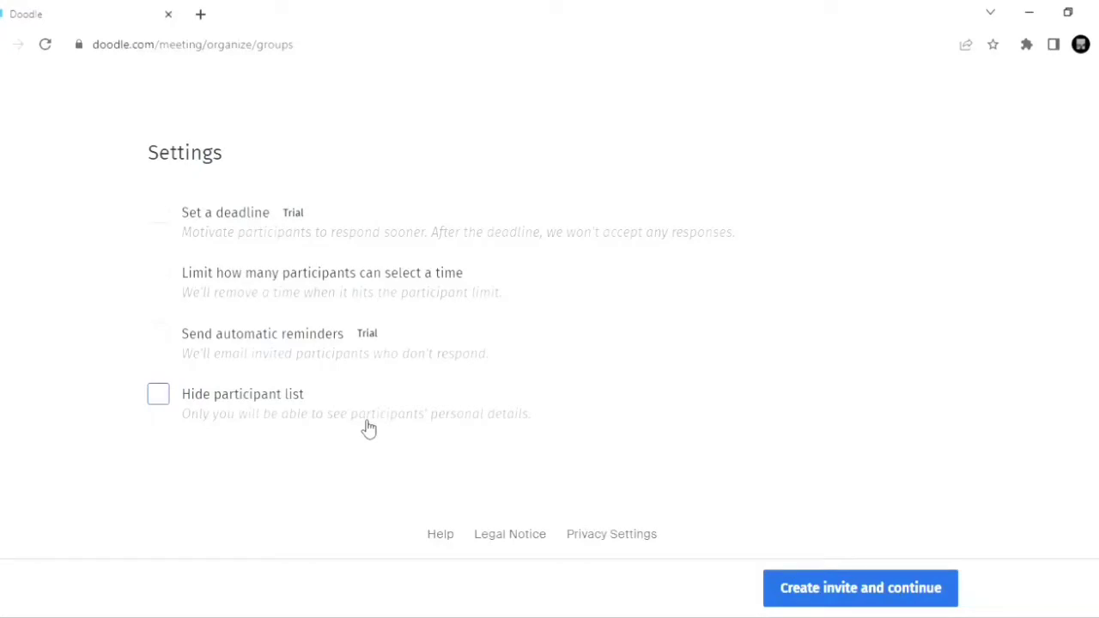
pyautogui.scroll(2, 368, 429)
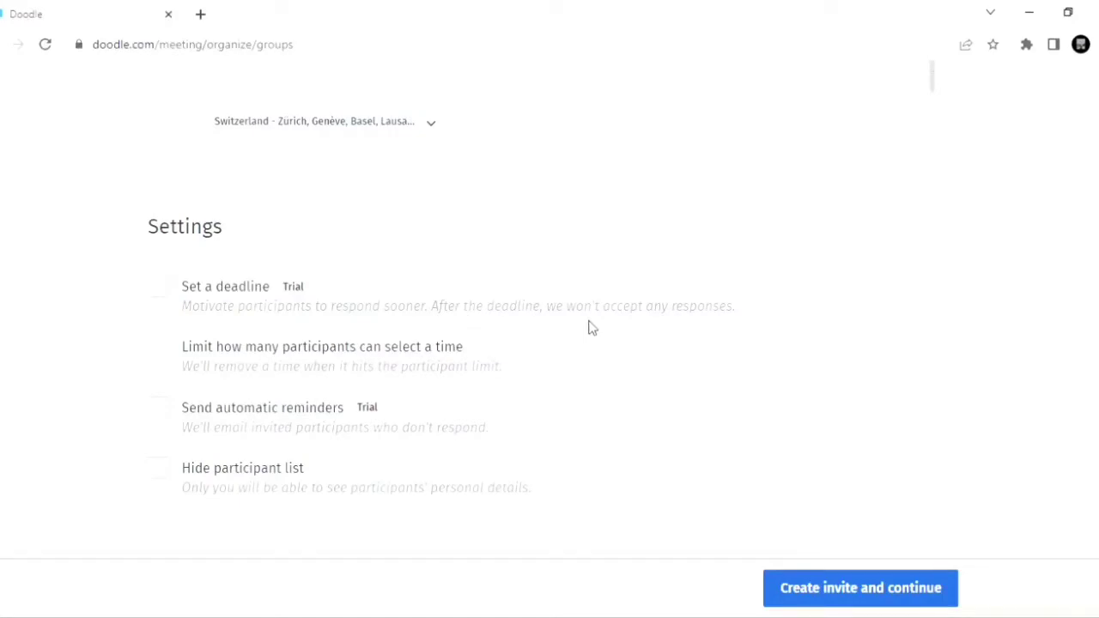
pyautogui.scroll(-2, 590, 327)
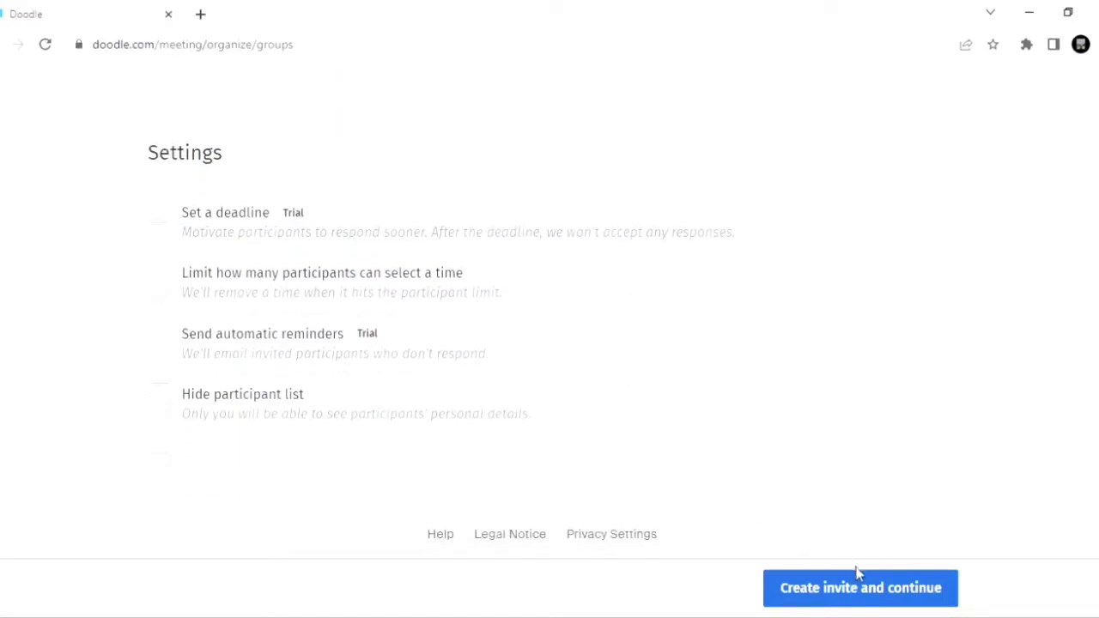
pyautogui.click(866, 597)
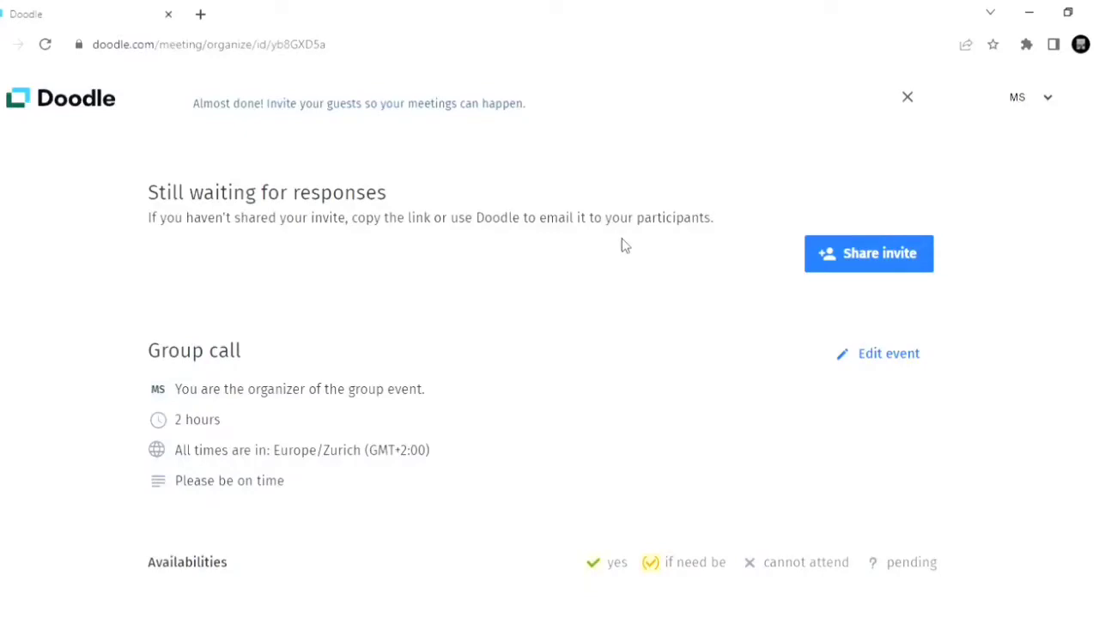
# Step: Copy the invite link of the "Group call" poll and open it in an incognito browser window
pyautogui.scroll(-2, 540, 327)
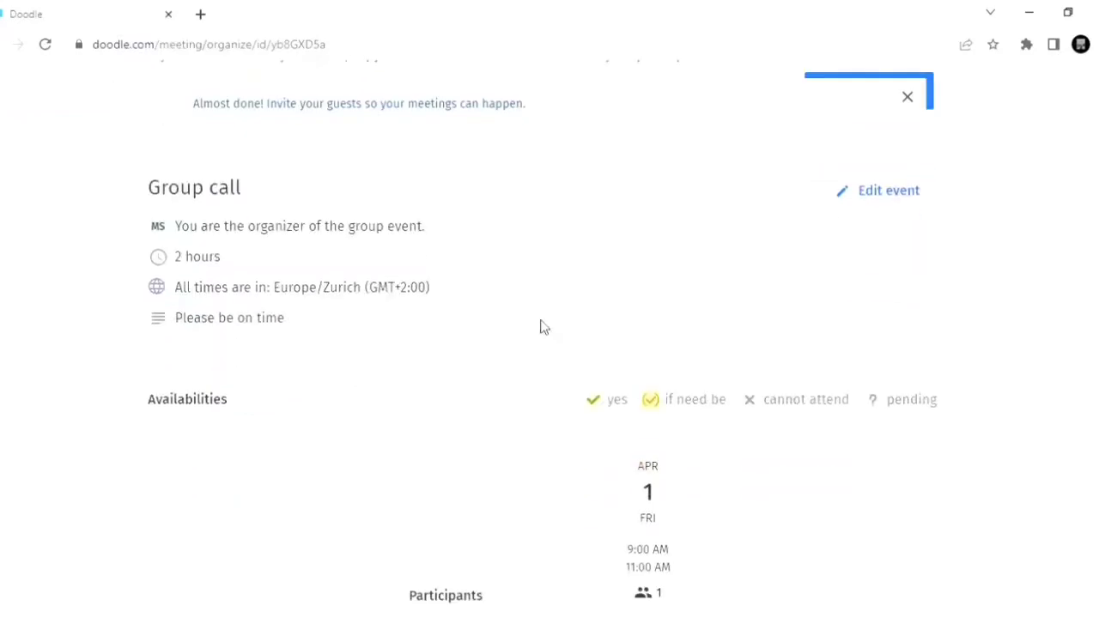
pyautogui.doubleClick(171, 400)
pyautogui.click(239, 401)
pyautogui.scroll(2, 646, 330)
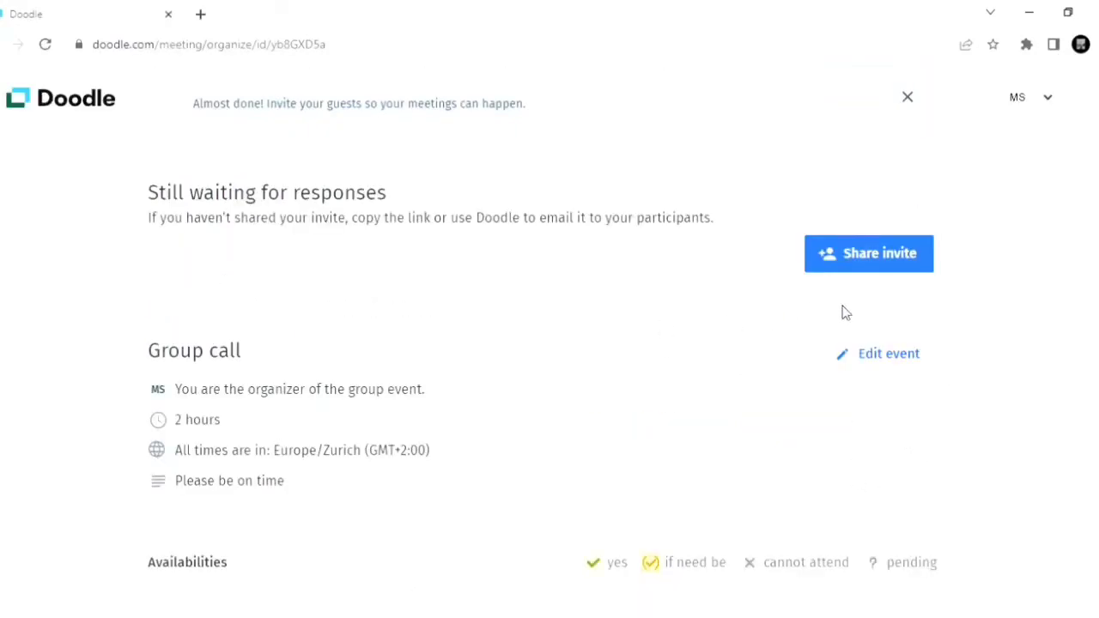
pyautogui.click(865, 267)
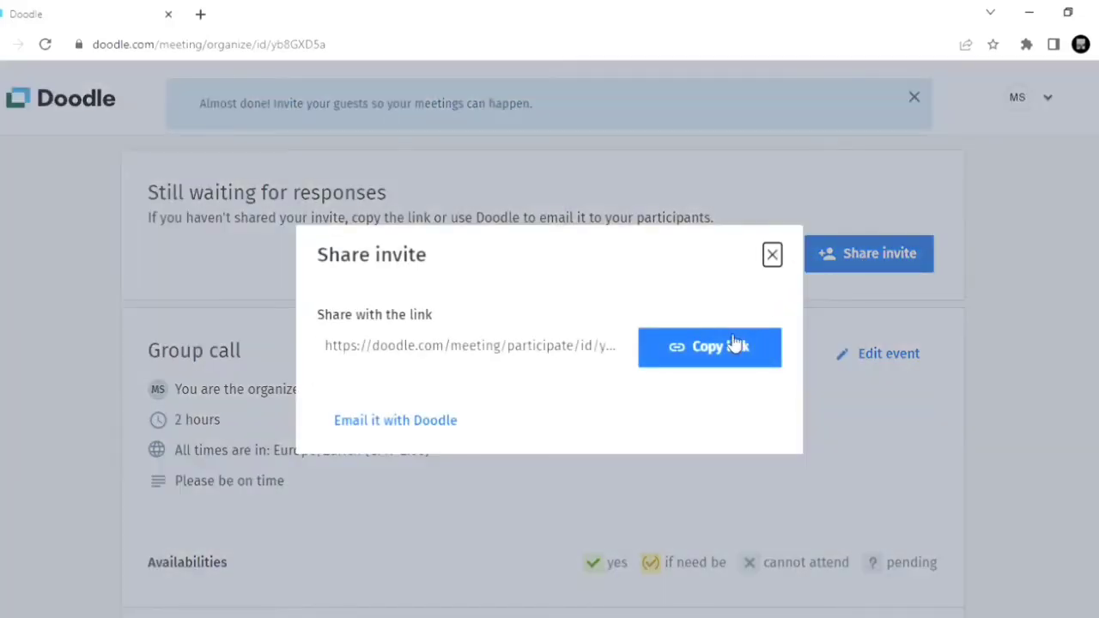
pyautogui.click(696, 360)
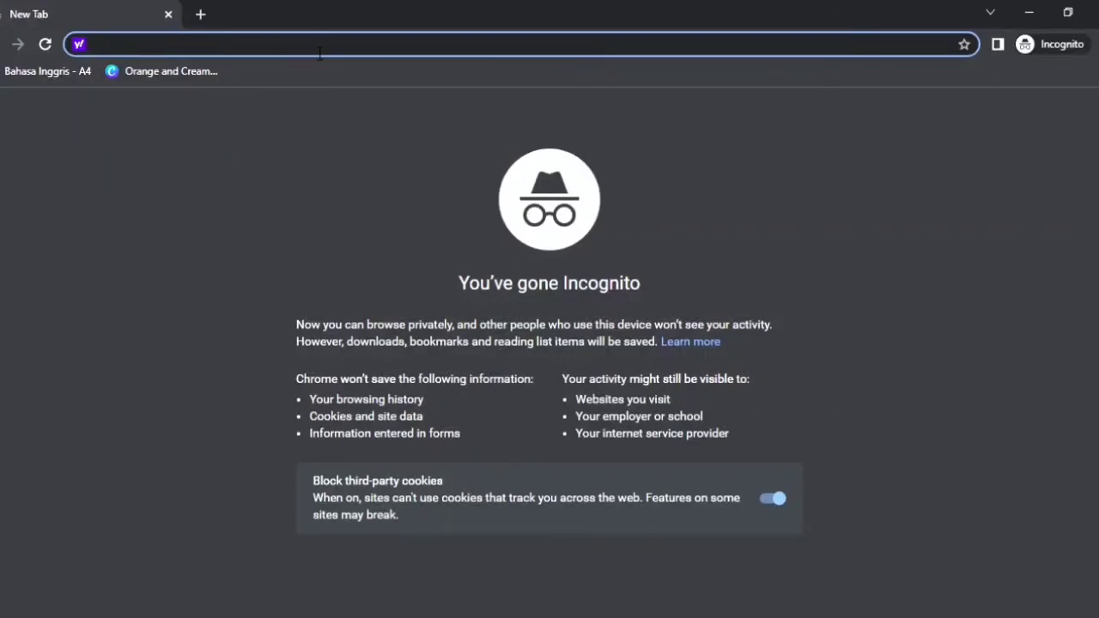
pyautogui.hotkey('ctrl', 'v')
pyautogui.press('Return')
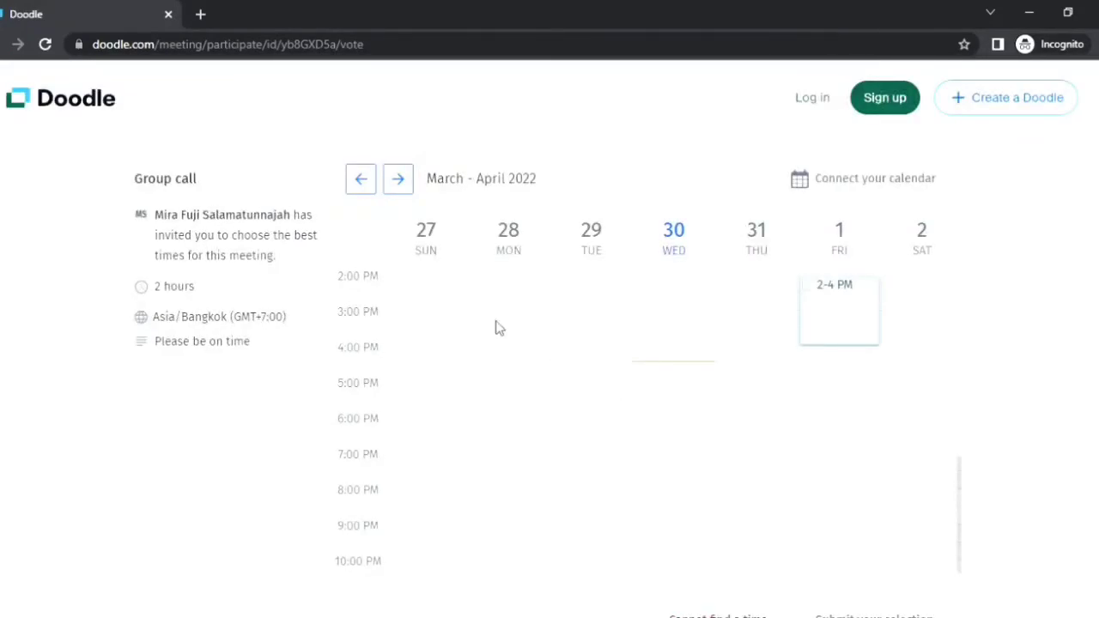
# Step: As an invited participant, choose the 2–4 PM slot on Friday, April 1, and submit the selection
pyautogui.click(812, 290)
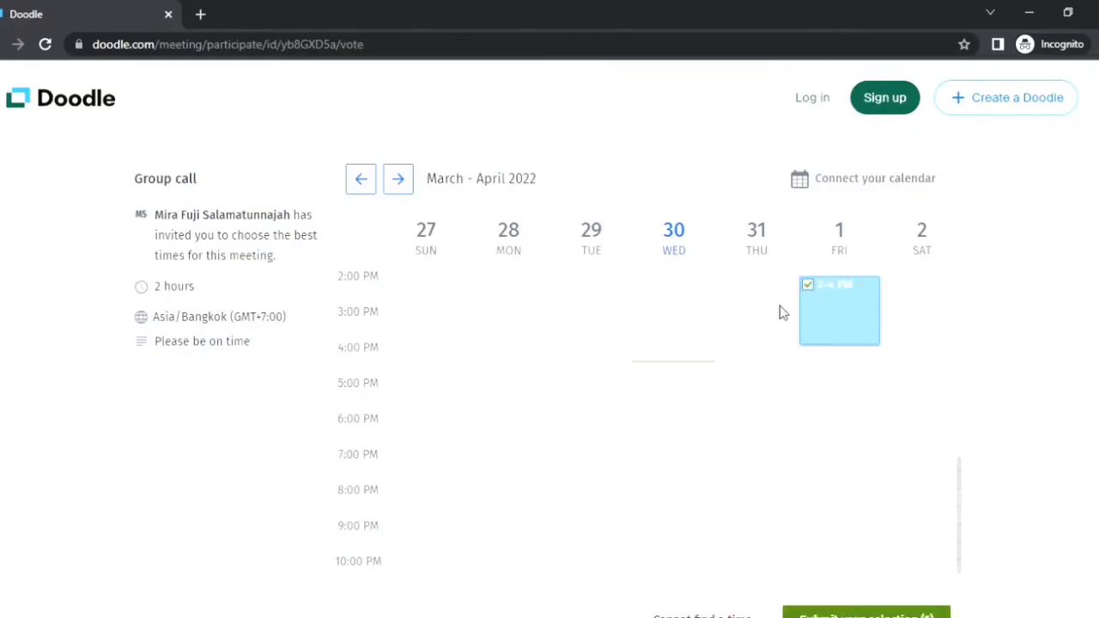
pyautogui.scroll(-1, 763, 329)
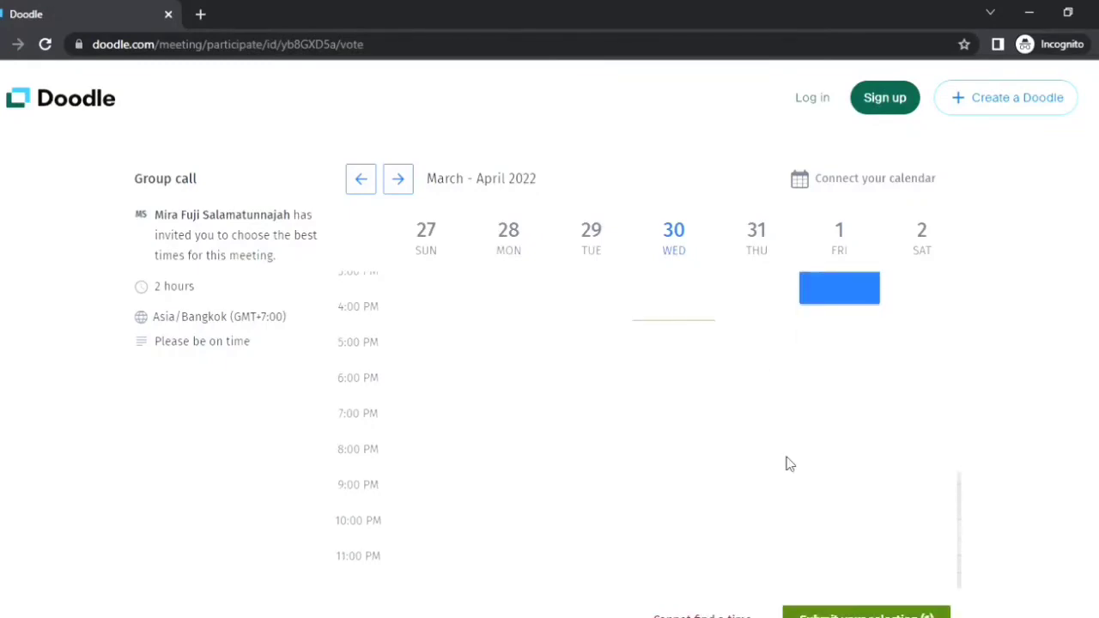
pyautogui.scroll(-1, 883, 602)
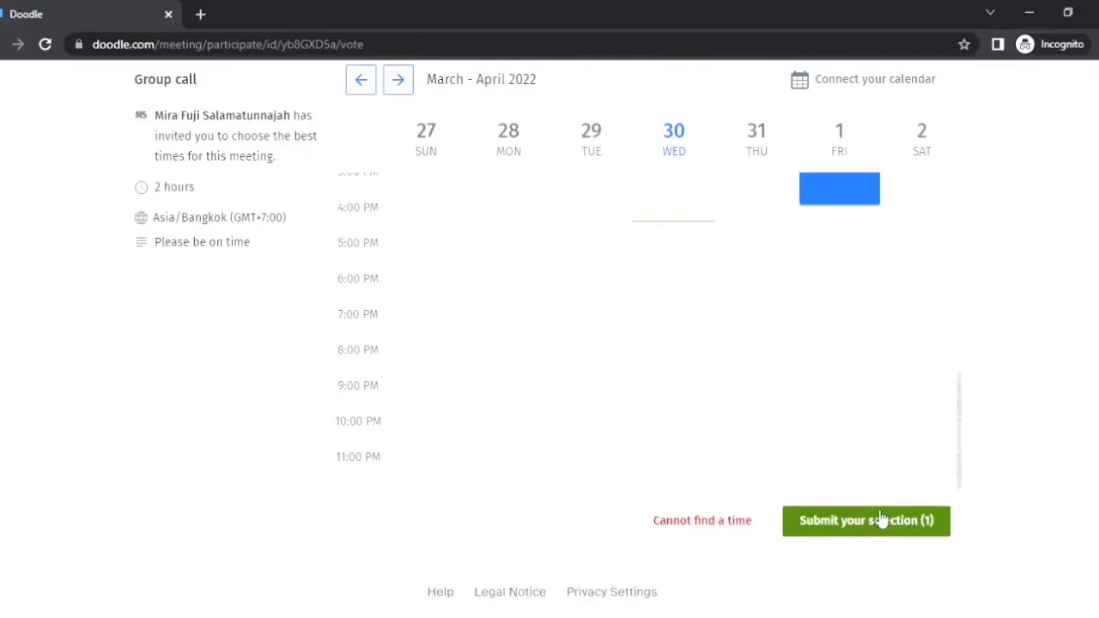
pyautogui.click(881, 521)
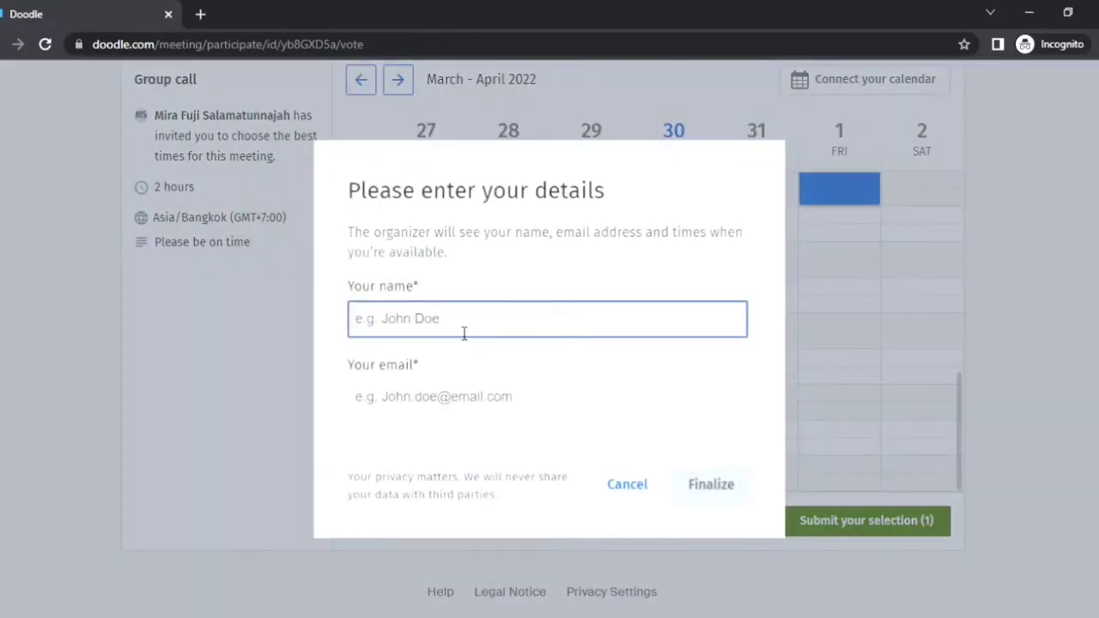
# Step: Enter the participant's name and email address, and finalize the response to the poll
pyautogui.write('MF')
pyautogui.click(443, 400)
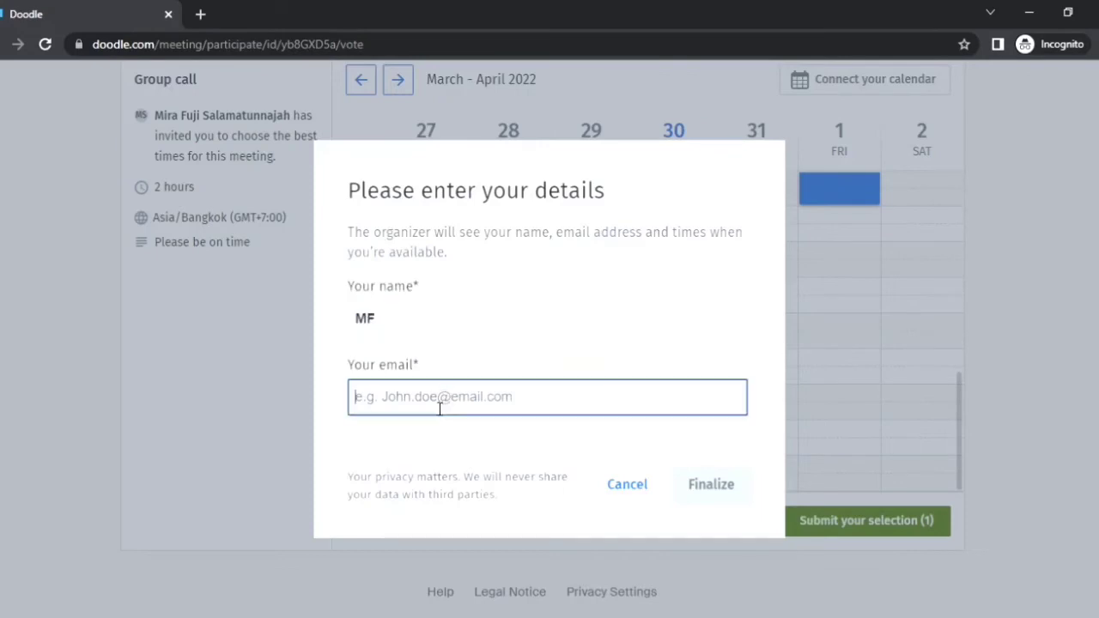
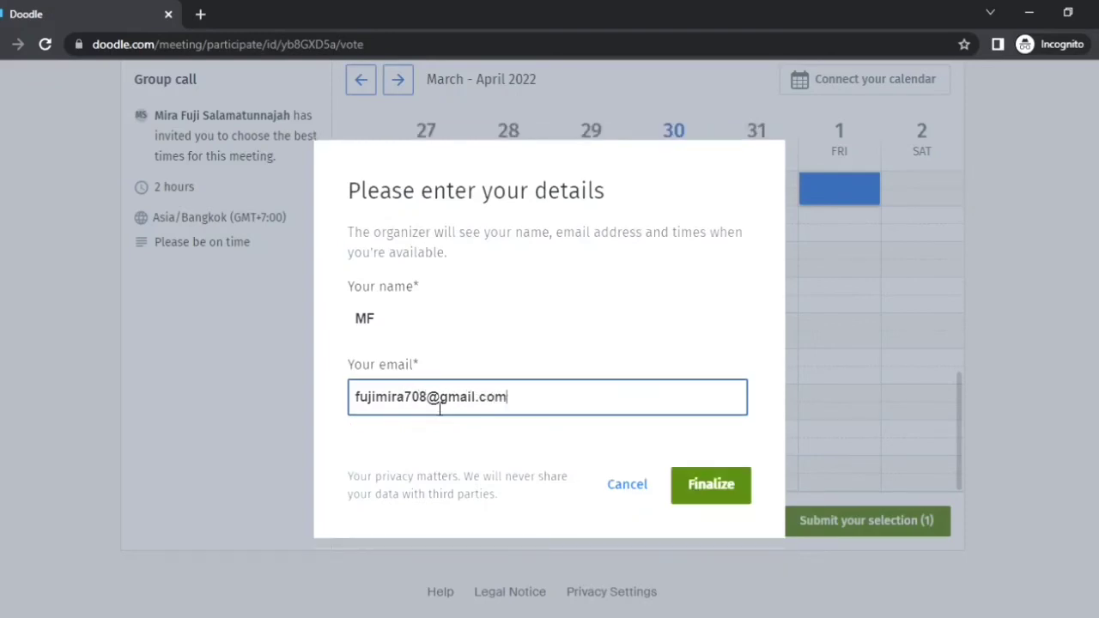
pyautogui.click(727, 494)
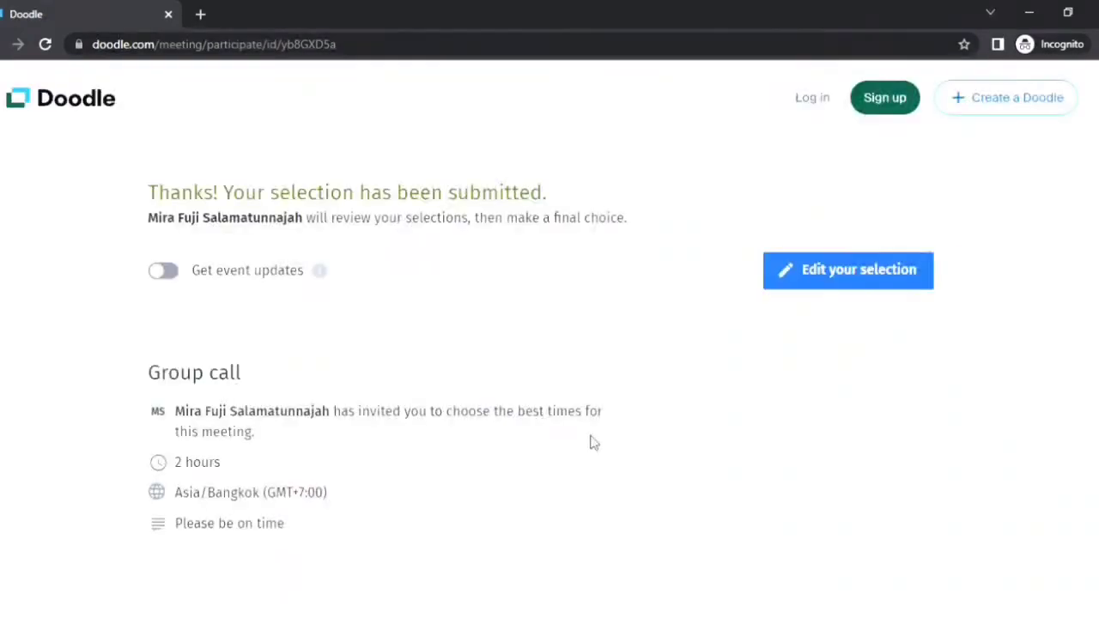
pyautogui.scroll(-3, 591, 442)
pyautogui.scroll(-3, 592, 442)
pyautogui.scroll(5, 592, 442)
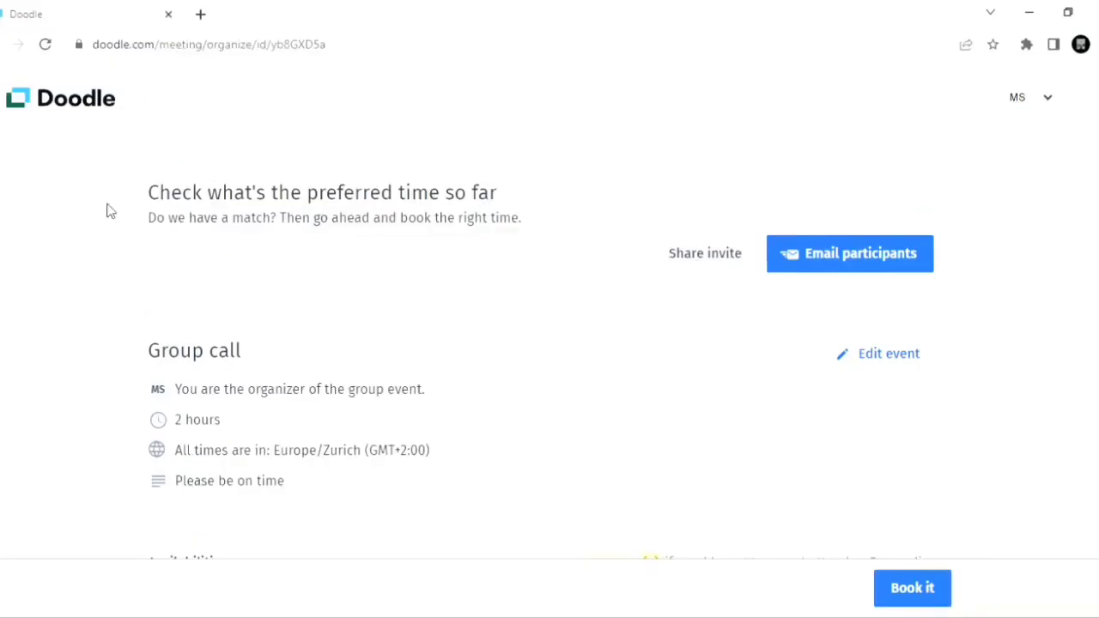
# Step: Reload the organizer's "Group call" page in the regular browser window and examine the participants' availabilities
pyautogui.click(45, 44)
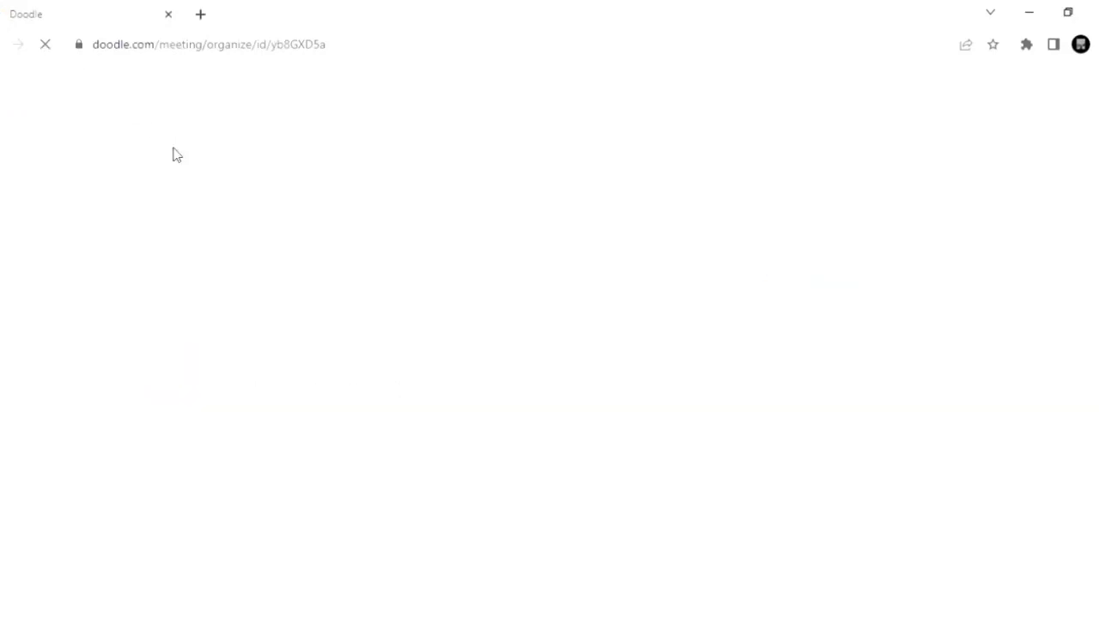
pyautogui.scroll(-4, 390, 339)
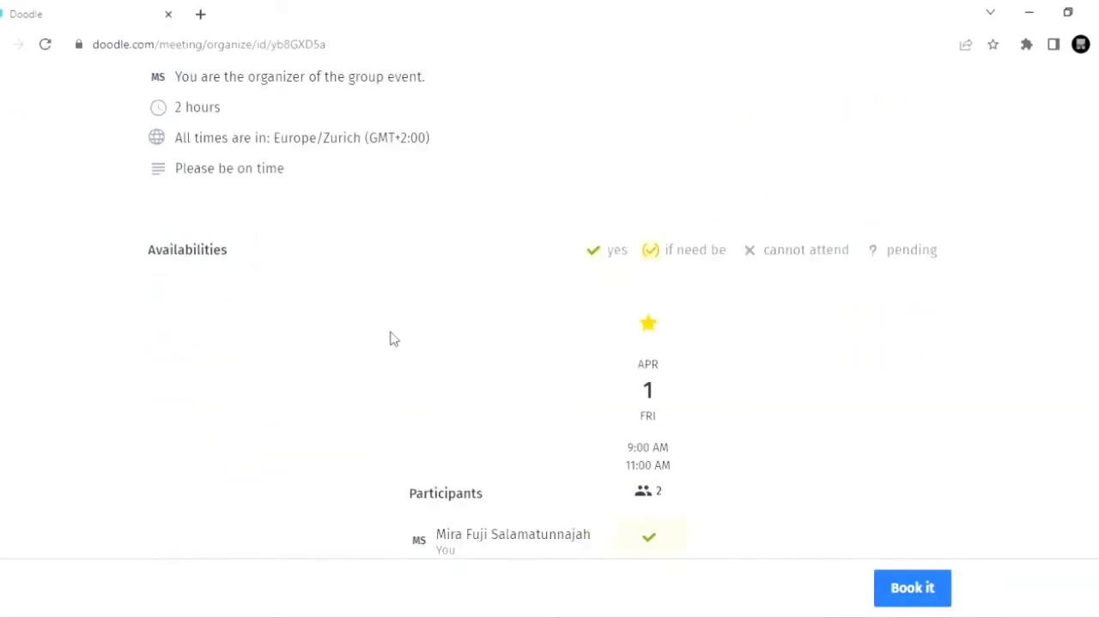
pyautogui.scroll(-2, 390, 339)
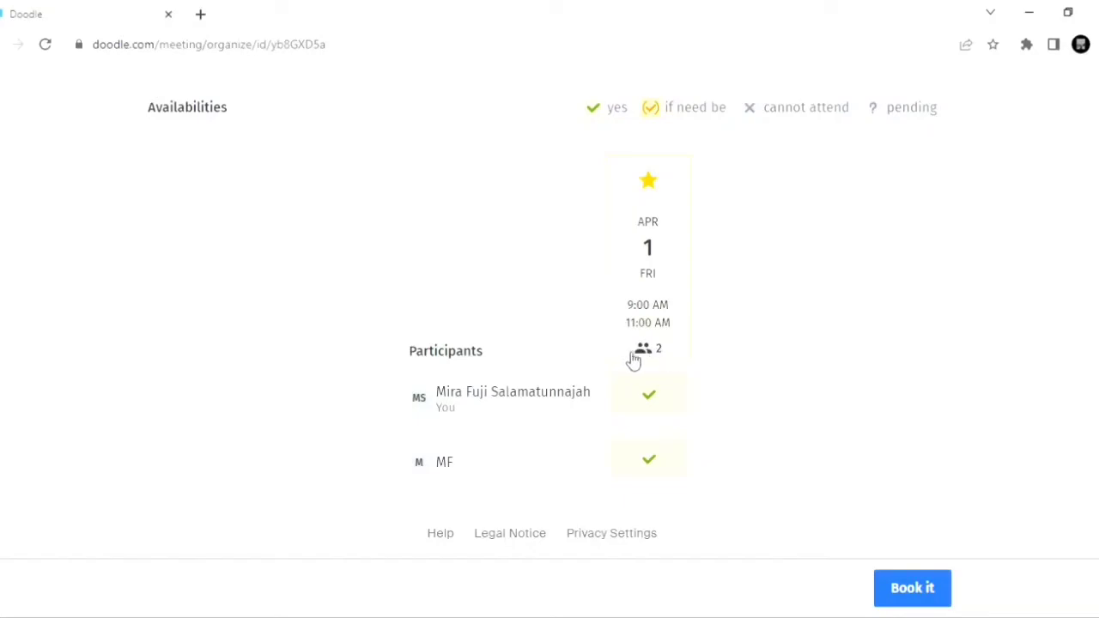
pyautogui.scroll(6, 533, 356)
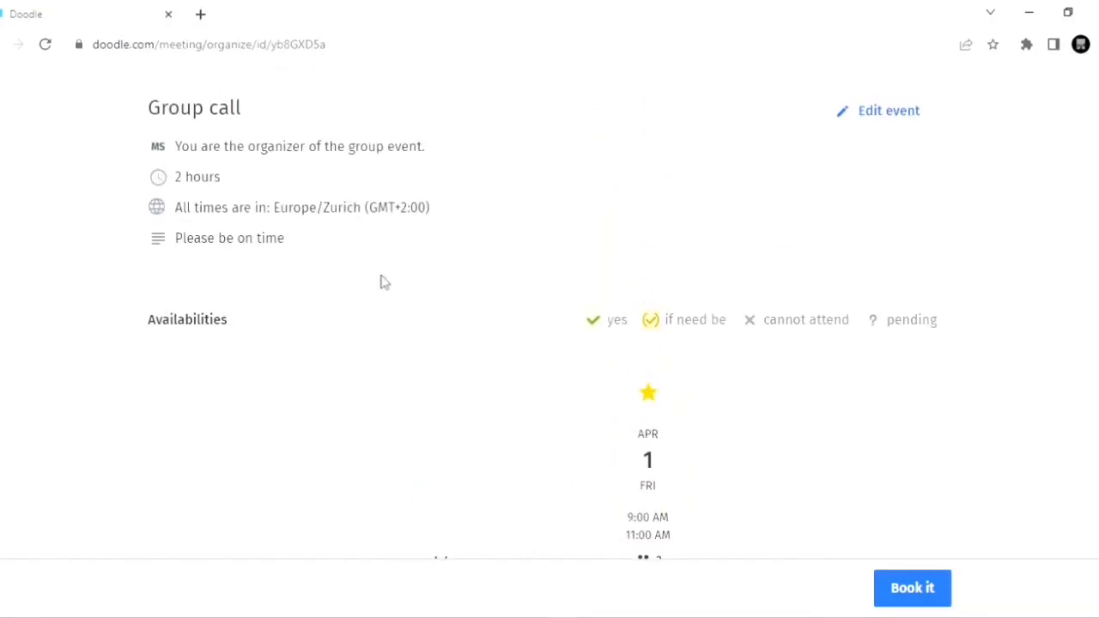
# Step: Return to the dashboard, start a new 1:1 meeting, and look over its title, description, location and time fields
pyautogui.click(65, 99)
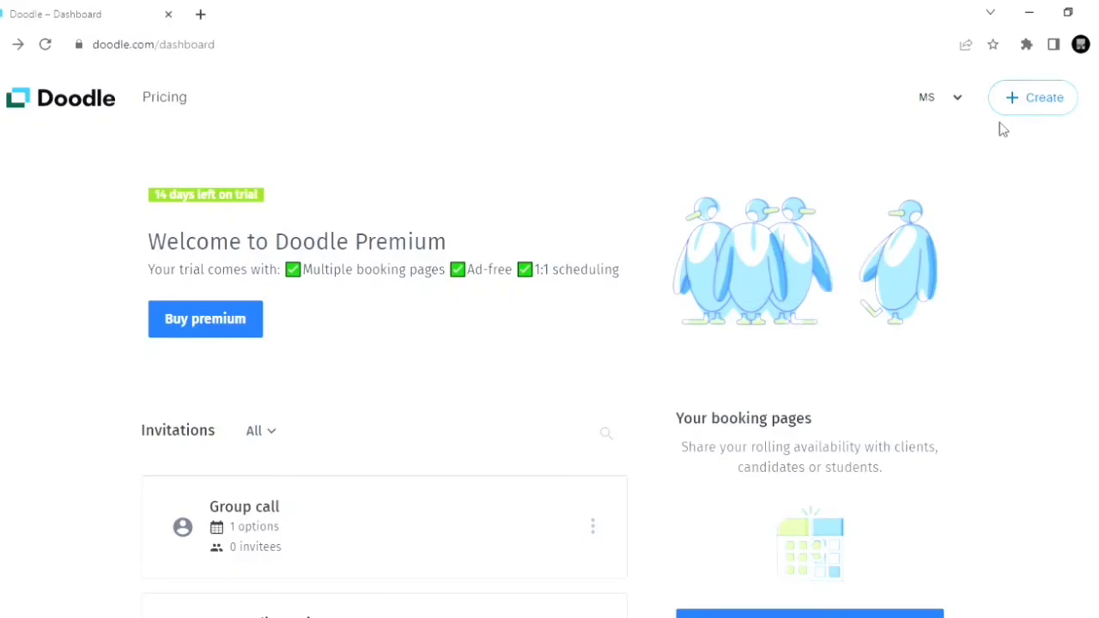
pyautogui.click(1033, 110)
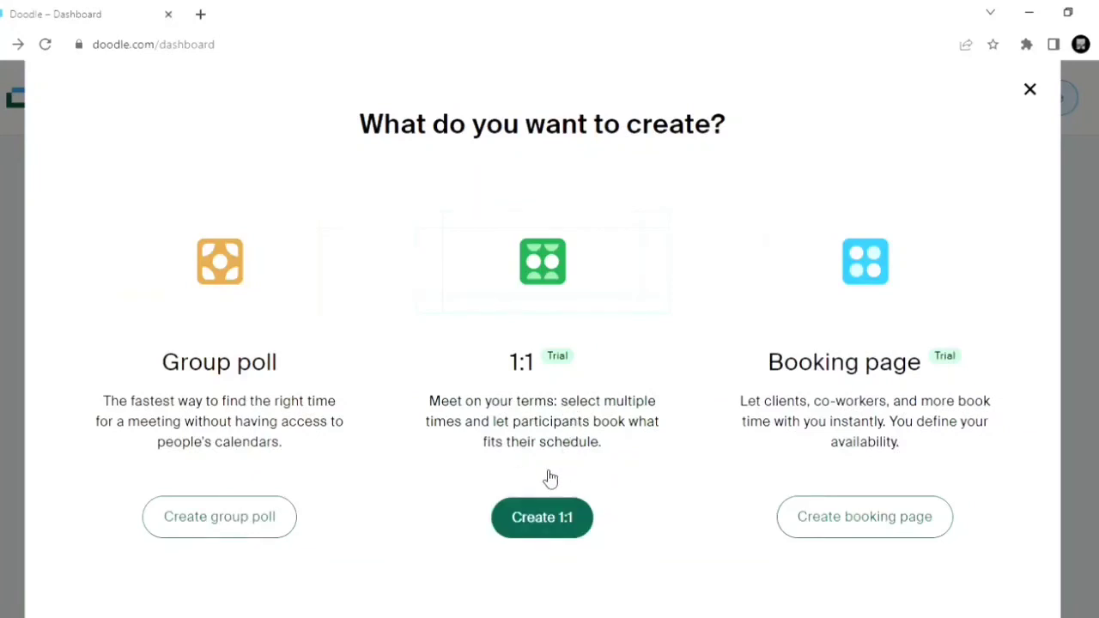
pyautogui.click(547, 515)
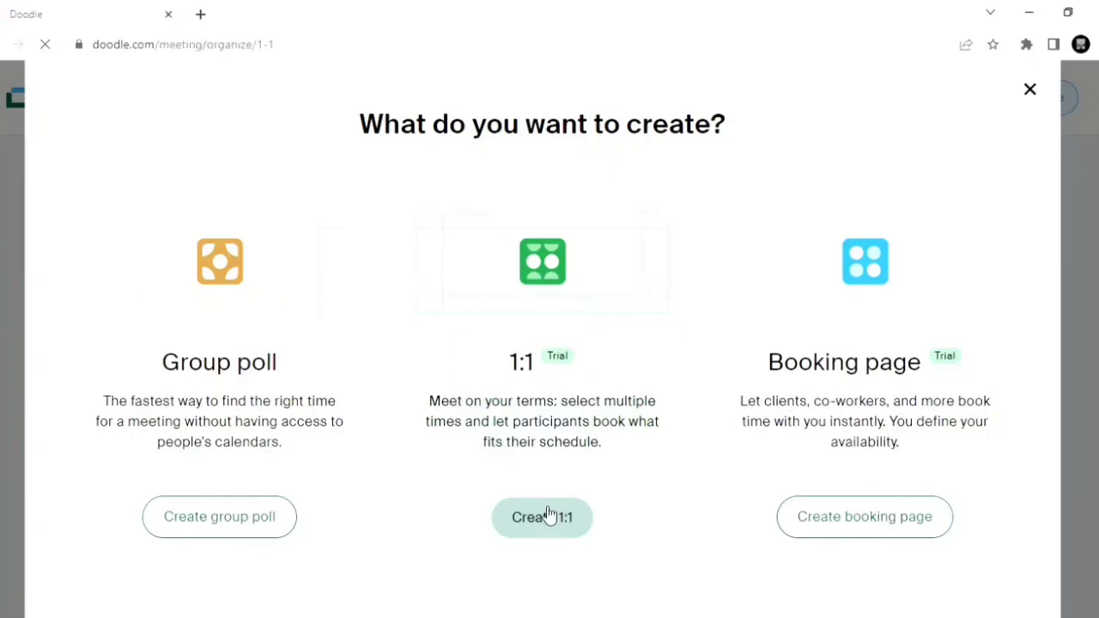
pyautogui.scroll(-2, 549, 516)
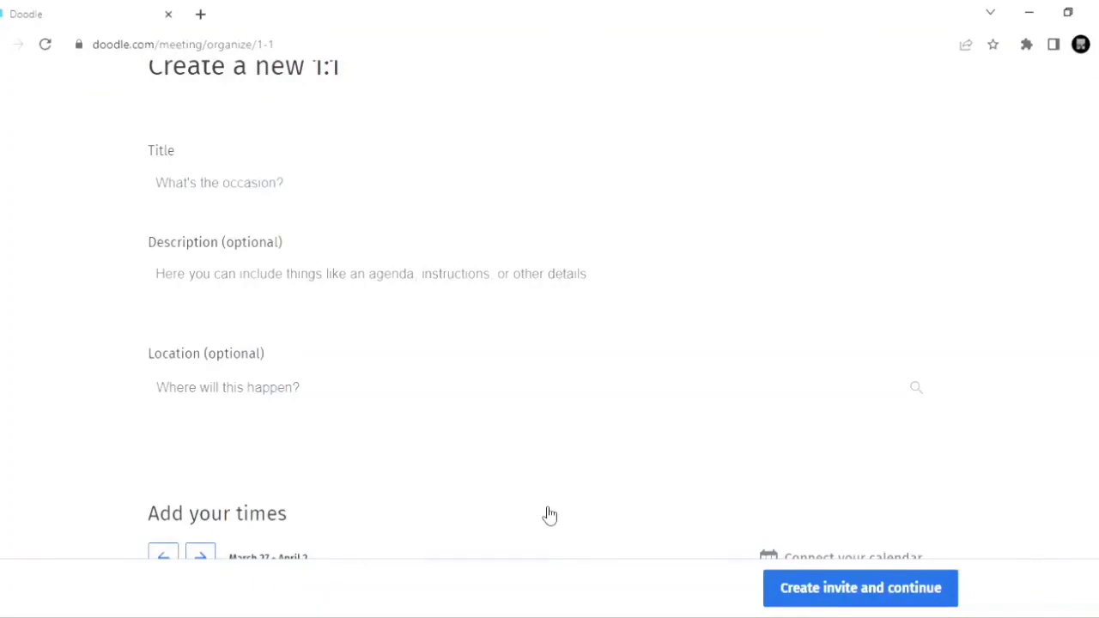
pyautogui.scroll(-1, 550, 515)
pyautogui.scroll(-1, 550, 513)
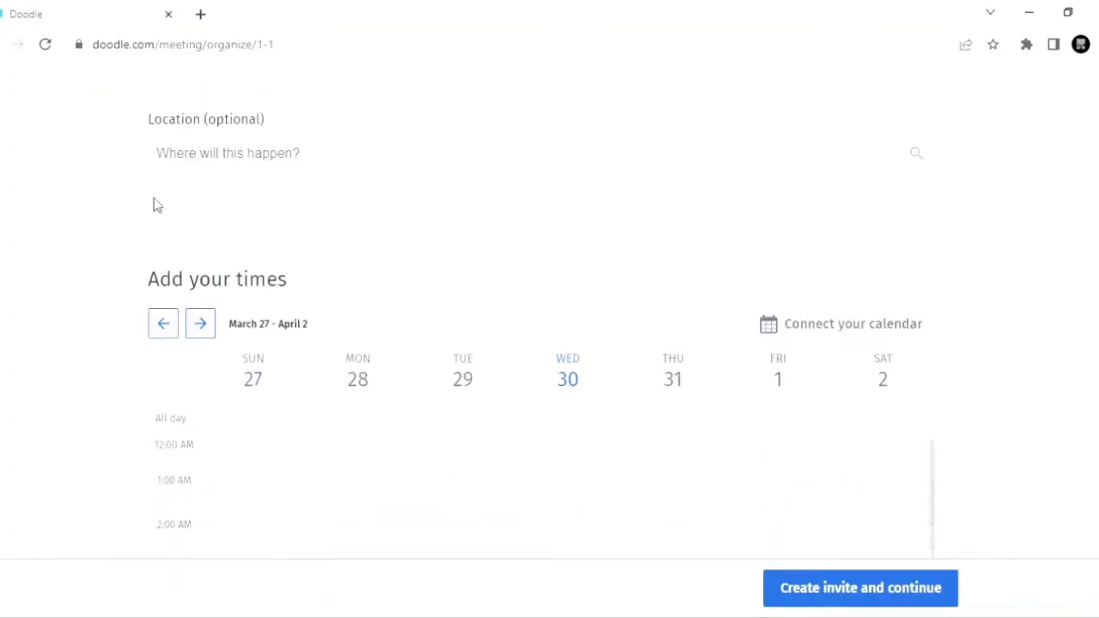
pyautogui.scroll(3, 154, 203)
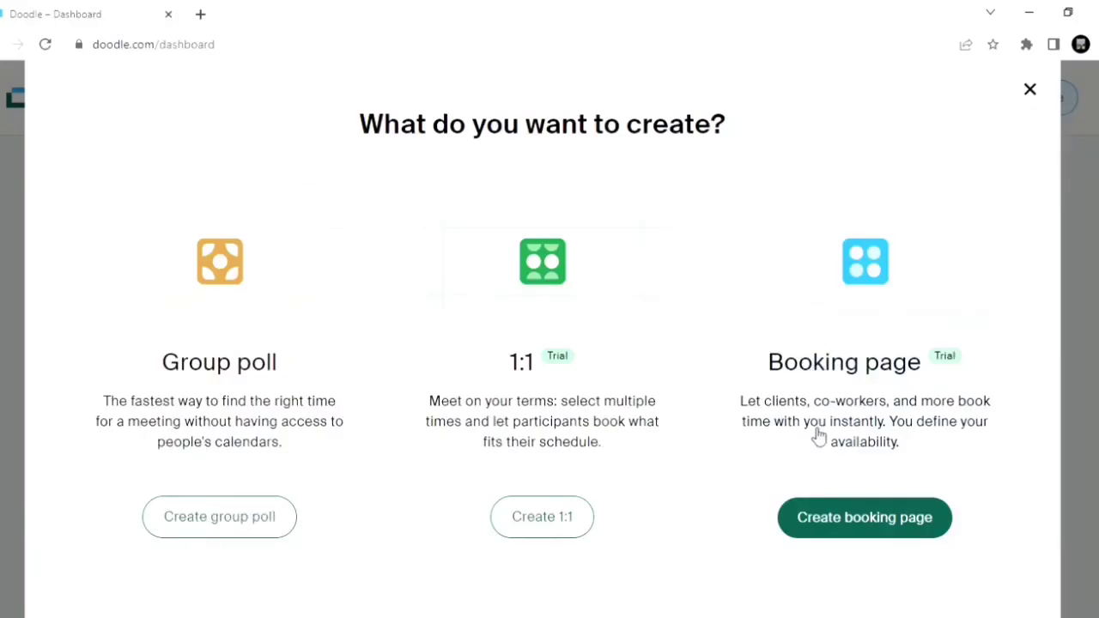
# Step: Open the booking page creation form, then go back to the dashboard without connecting a calendar
pyautogui.click(867, 520)
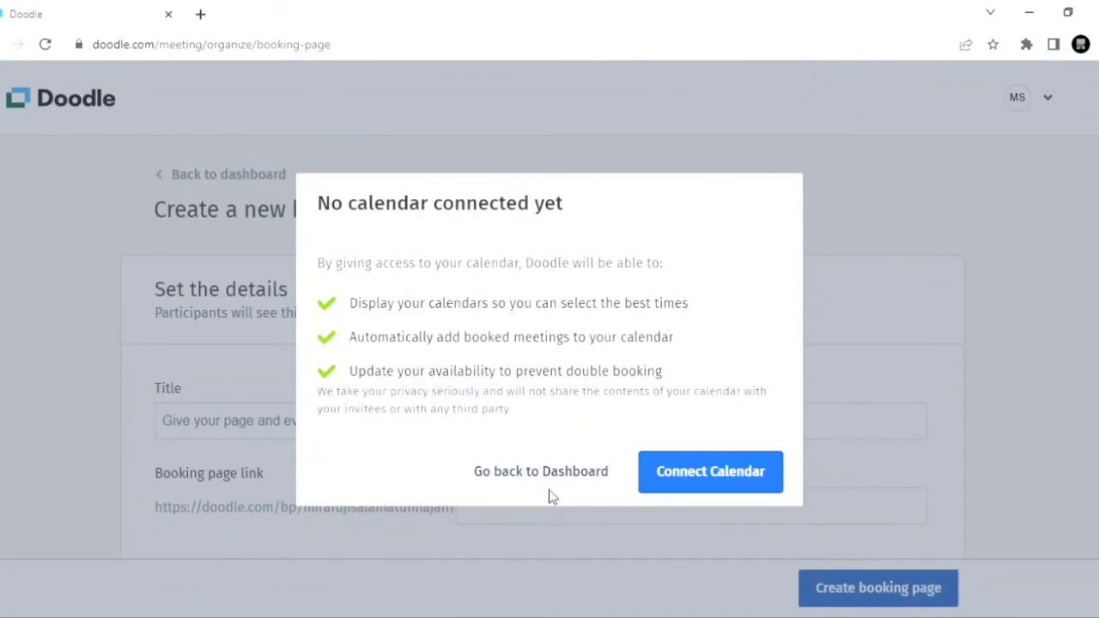
pyautogui.click(554, 478)
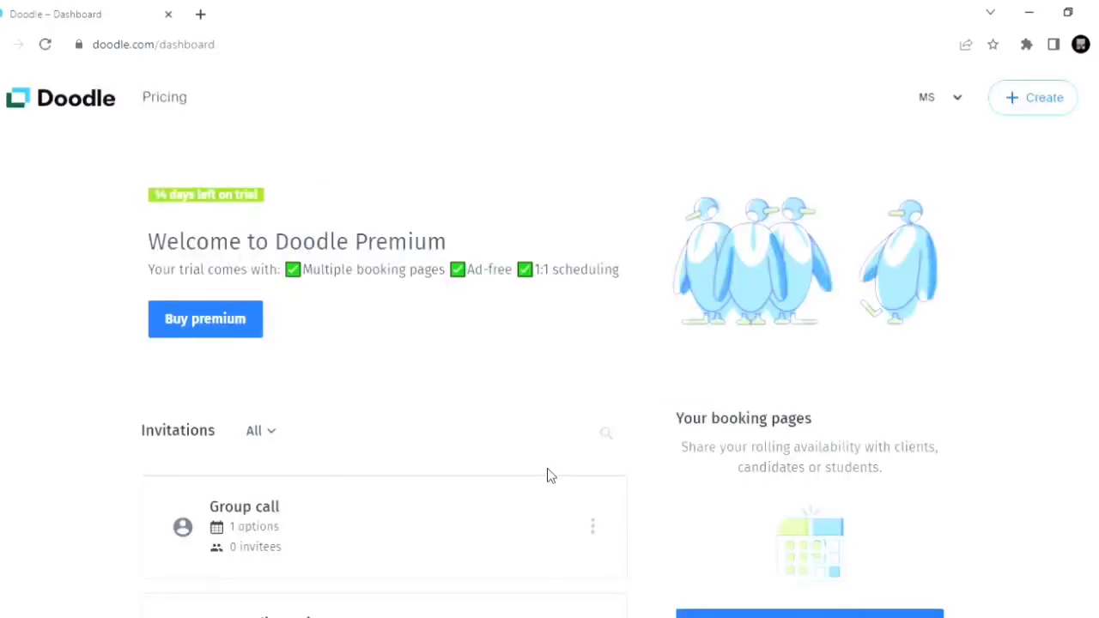
# Step: Open the "Group call" invitation from the dashboard and examine its availabilities and participant list
pyautogui.scroll(-2, 551, 476)
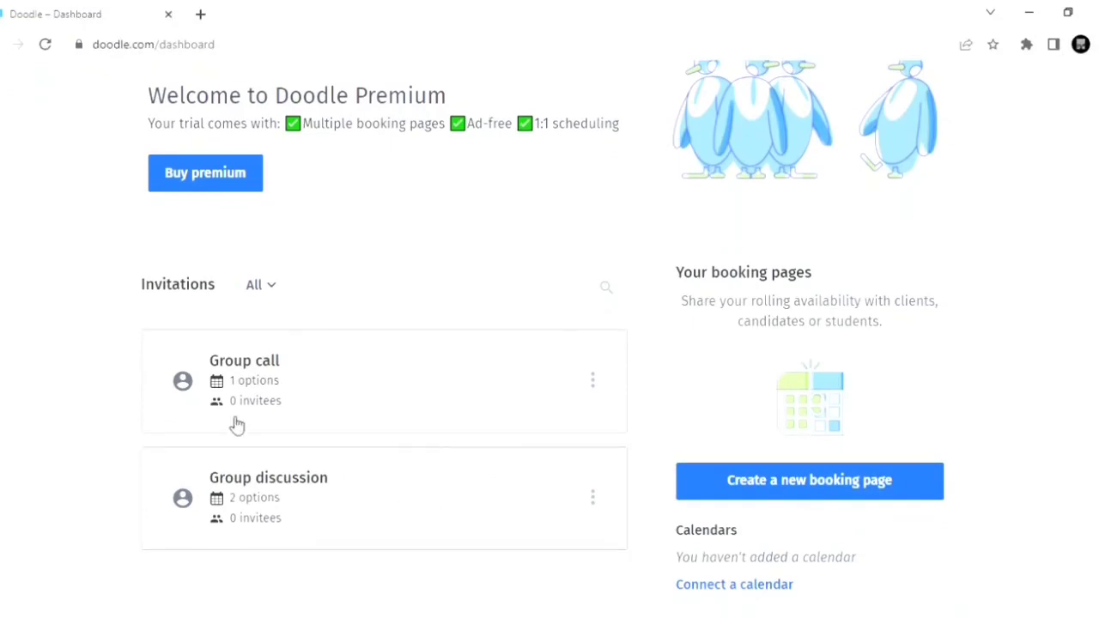
pyautogui.click(244, 366)
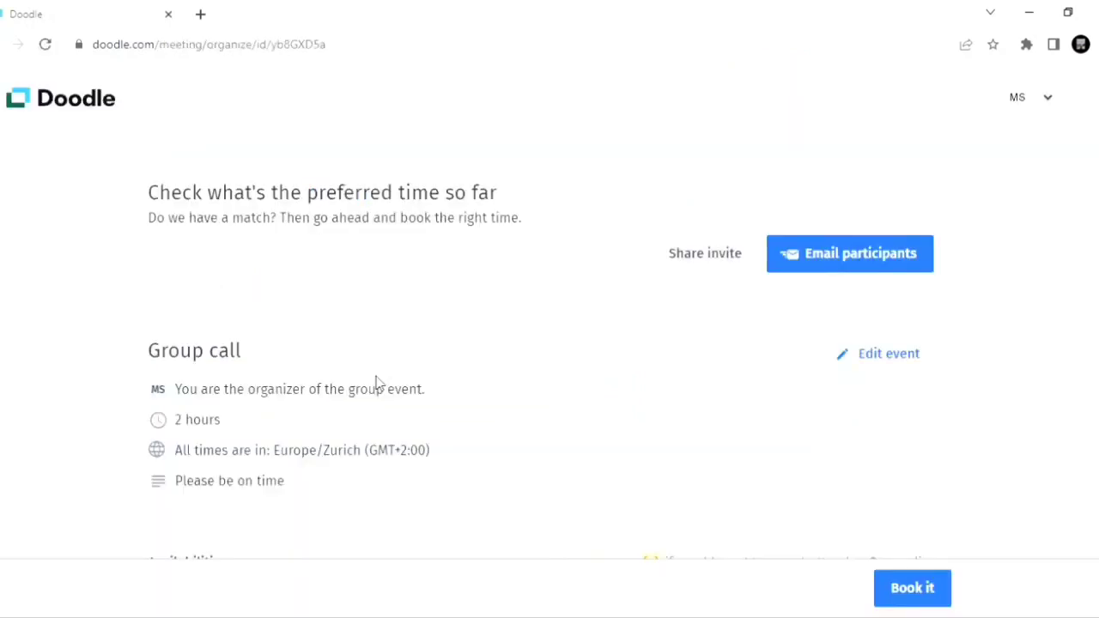
pyautogui.scroll(-3, 376, 383)
pyautogui.scroll(-2, 376, 383)
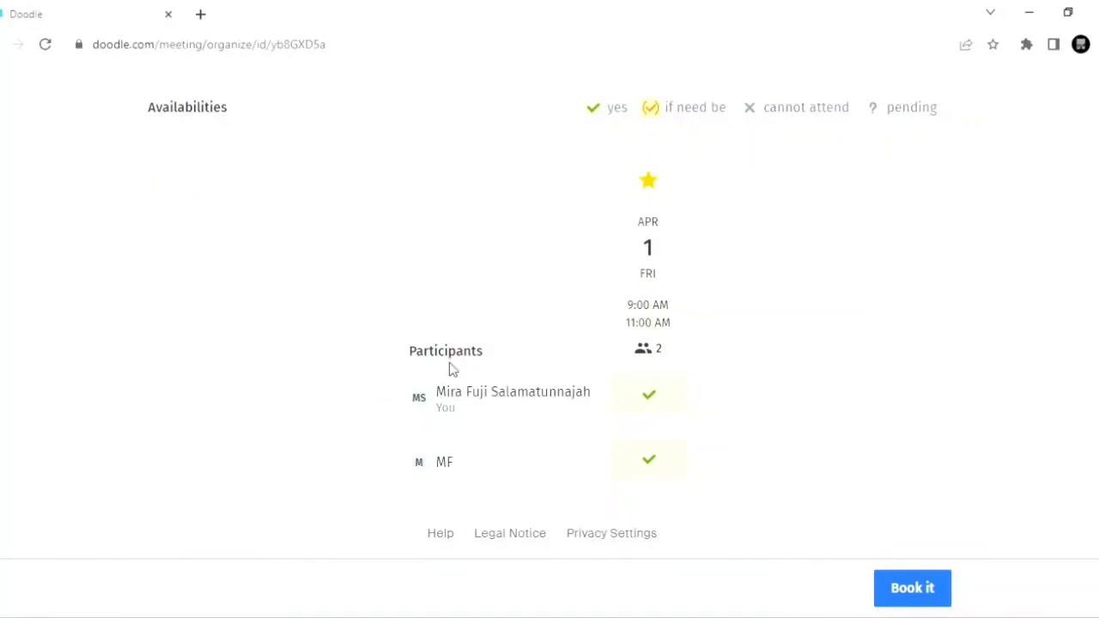
pyautogui.scroll(5, 448, 367)
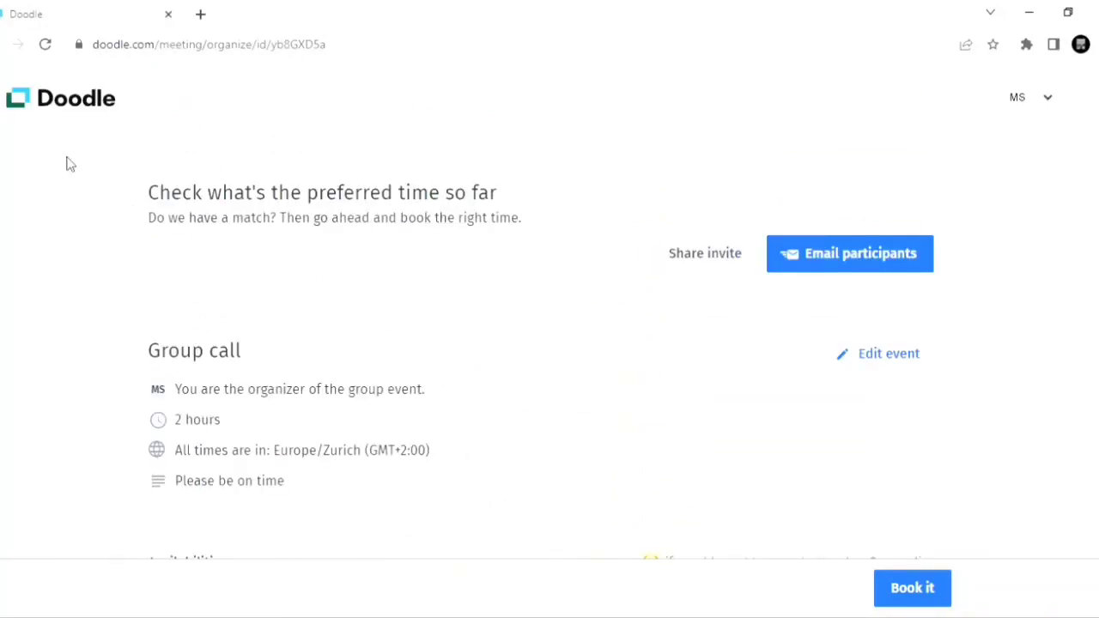